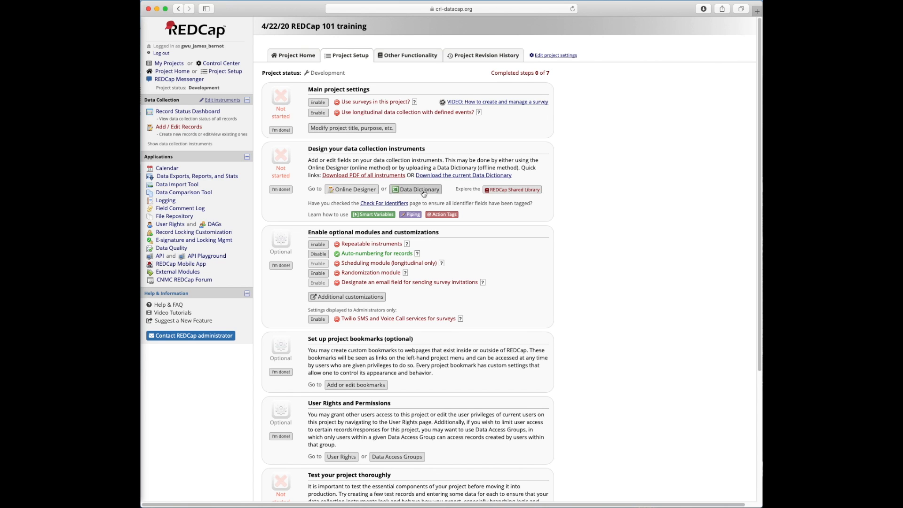
# View the Data Dictionary page, and rename My First Instrument to Pre-screening in the Online Designer.
pyautogui.click(424, 193)
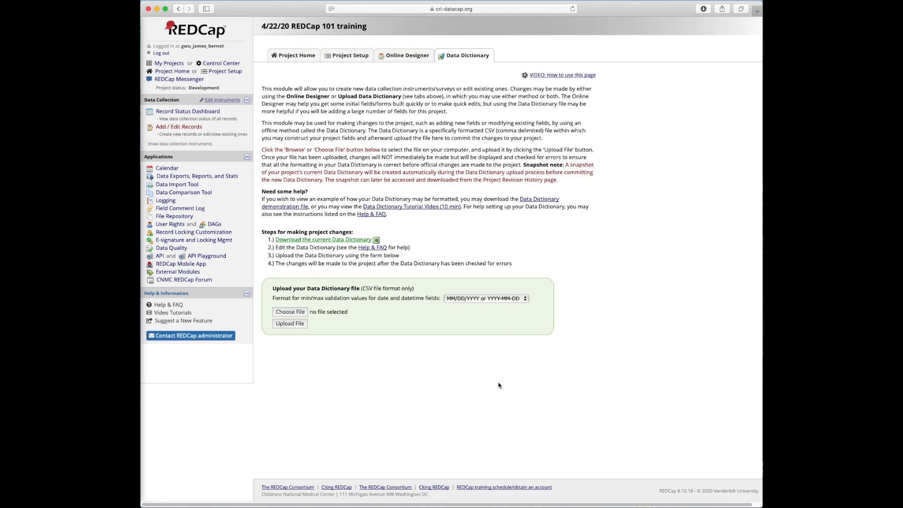
pyautogui.click(399, 57)
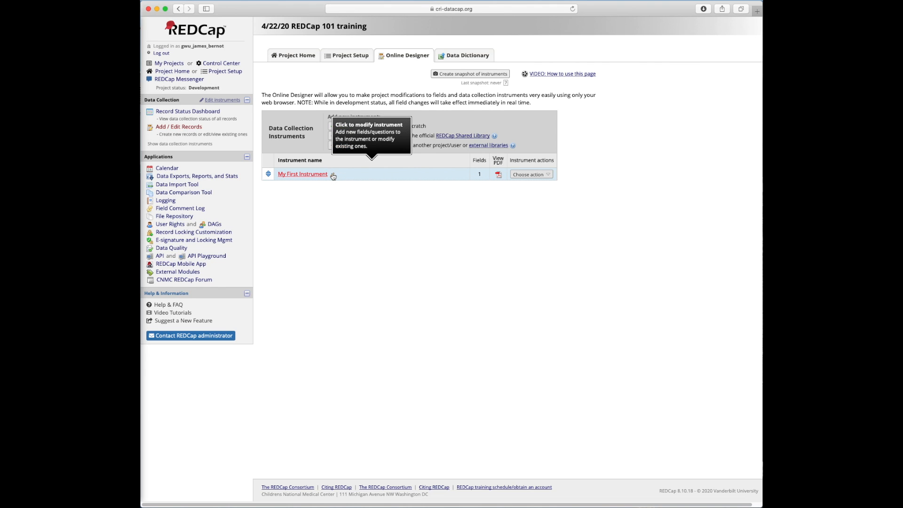
pyautogui.click(530, 174)
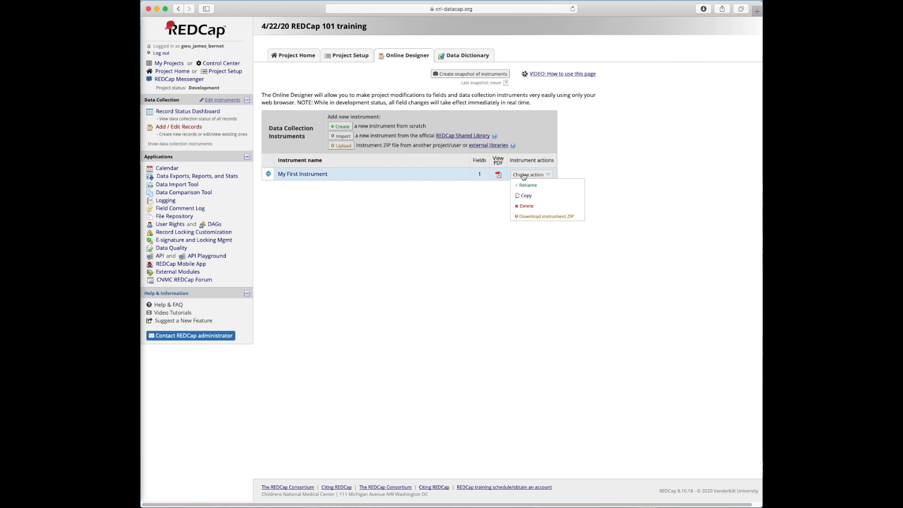
pyautogui.click(536, 188)
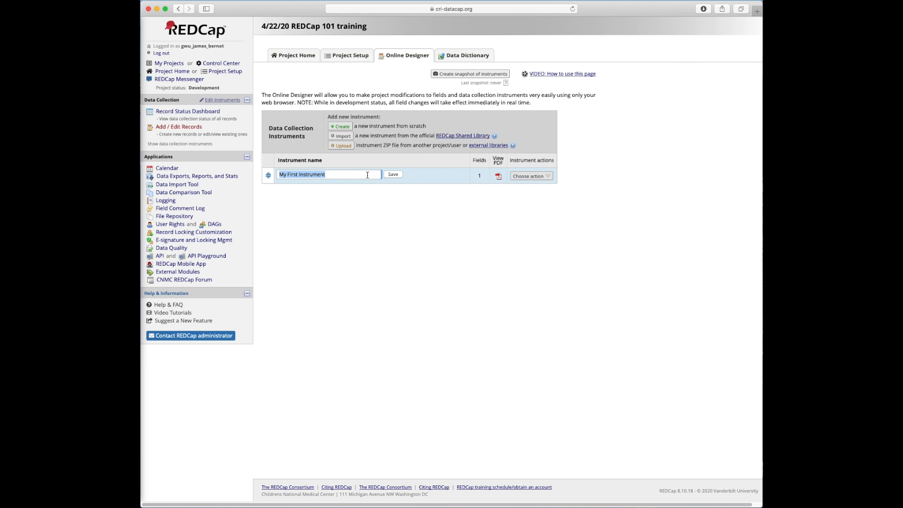
pyautogui.write('Pre-screening')
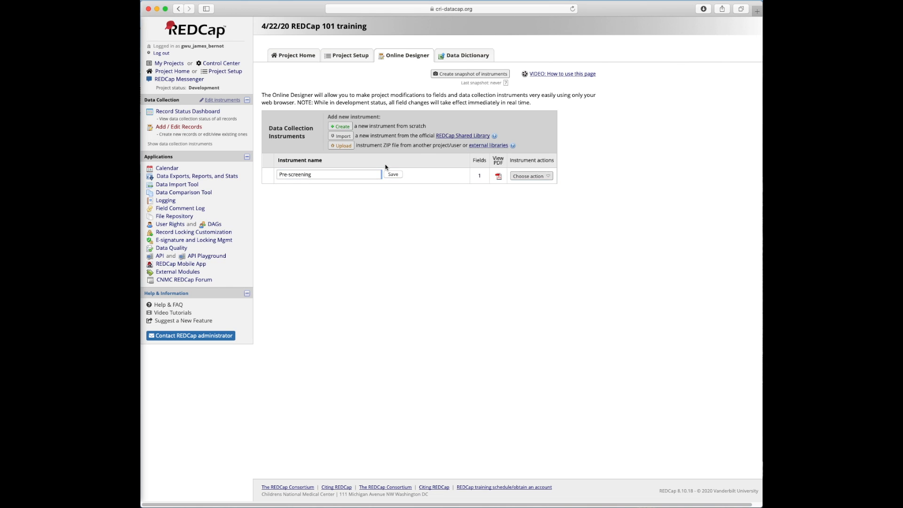
pyautogui.click(399, 177)
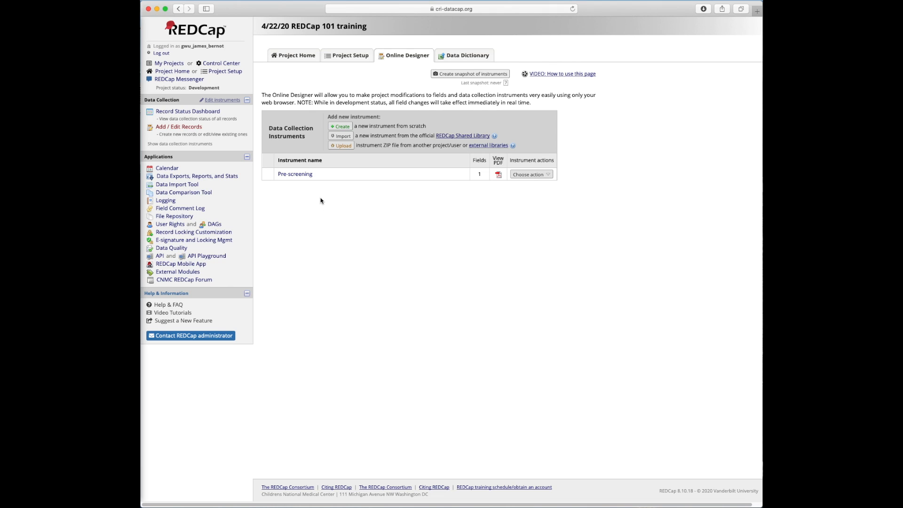
# Start a new Text Box field in the Pre-screening instrument with the field label "What is your date of birth?".
pyautogui.click(301, 174)
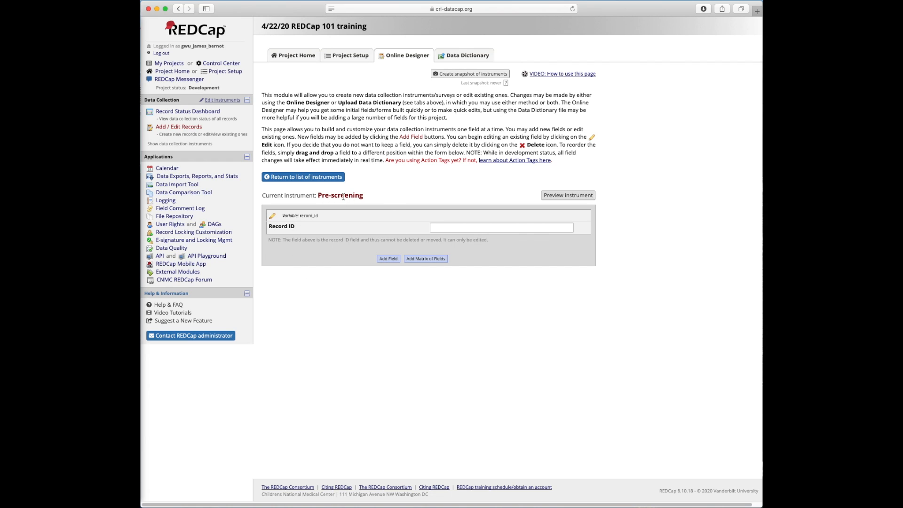
pyautogui.click(388, 259)
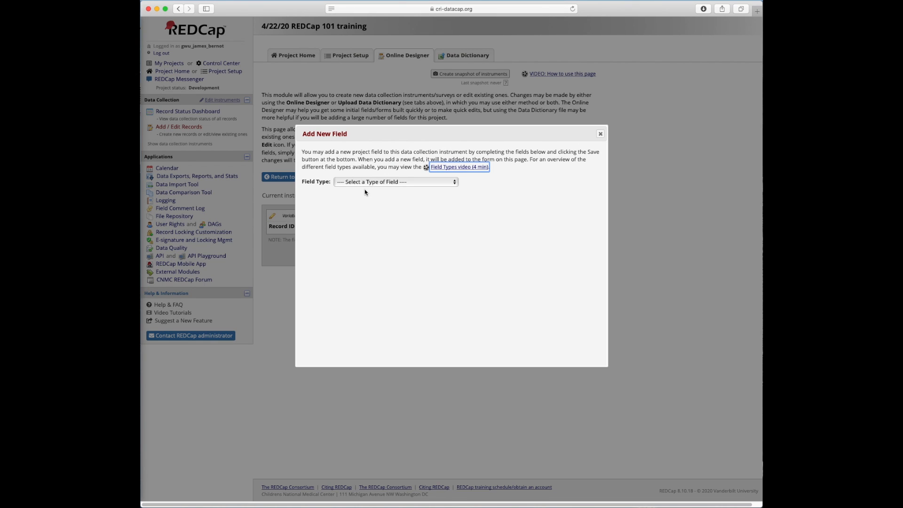
pyautogui.click(345, 180)
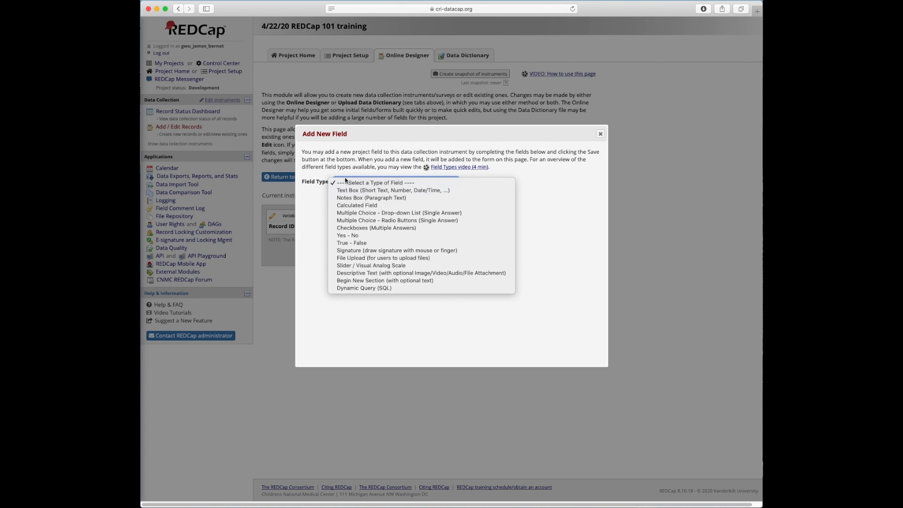
pyautogui.click(396, 190)
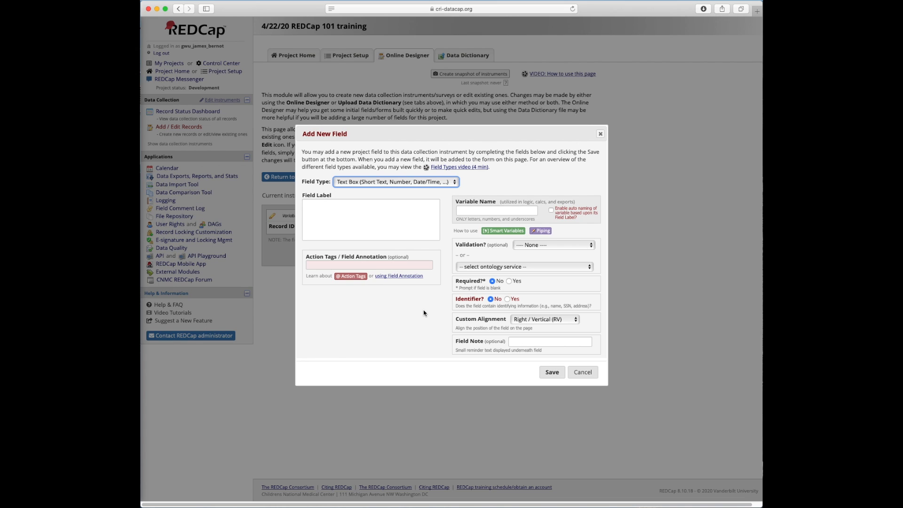
pyautogui.click(361, 214)
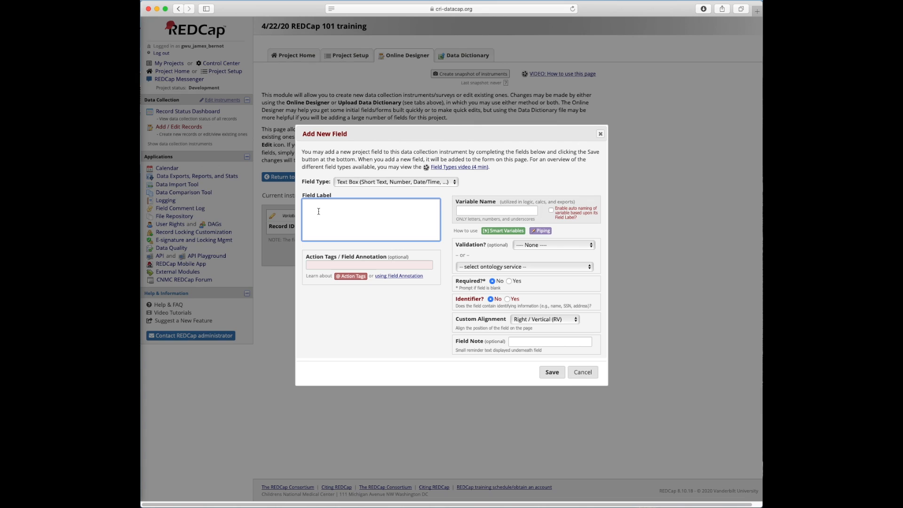
pyautogui.write('What is your date of birth?')
pyautogui.click(484, 210)
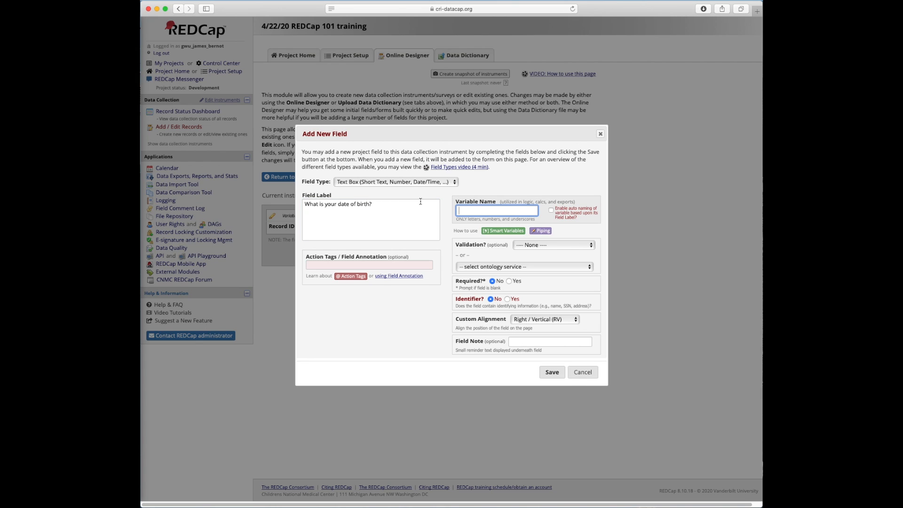
pyautogui.click(393, 210)
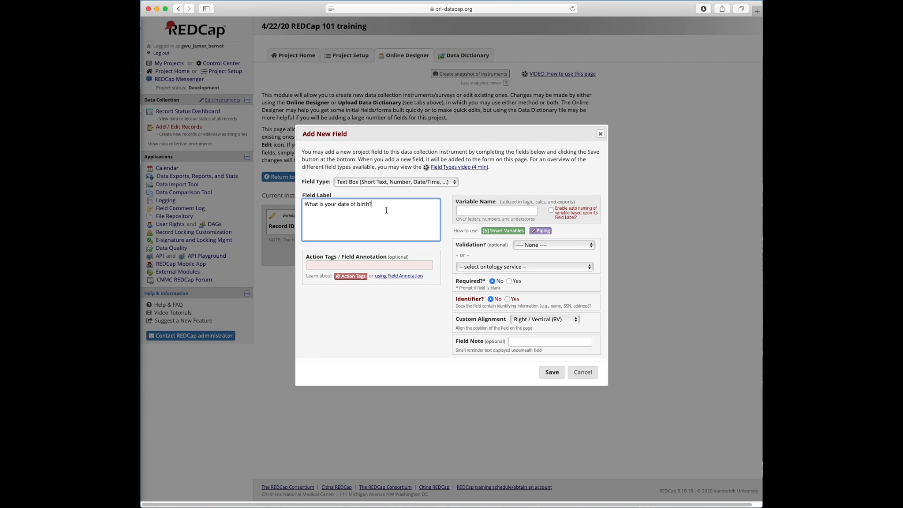
# Open the Action Tags reference for the field annotation and skim through the full list of tags.
pyautogui.click(337, 264)
pyautogui.moveTo(317, 256); pyautogui.dragTo(407, 256)
pyautogui.click(416, 257)
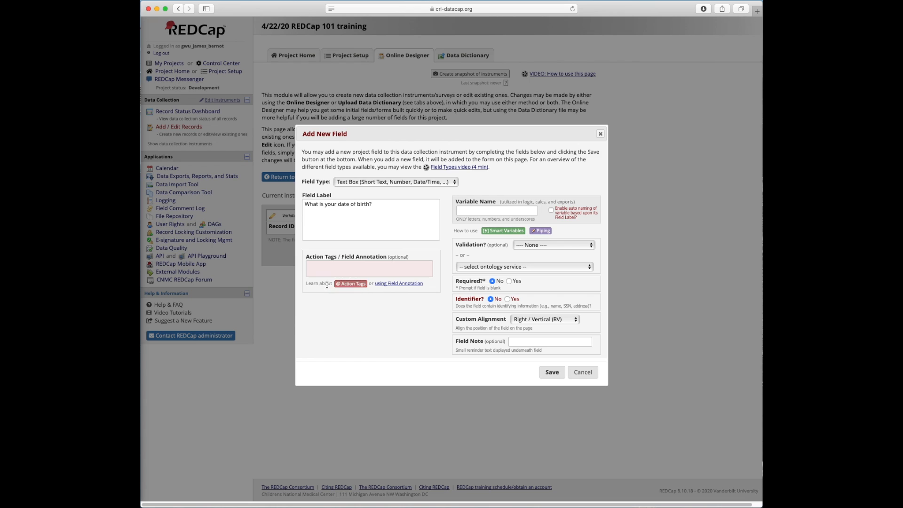
pyautogui.moveTo(309, 284); pyautogui.dragTo(316, 284)
pyautogui.click(350, 284)
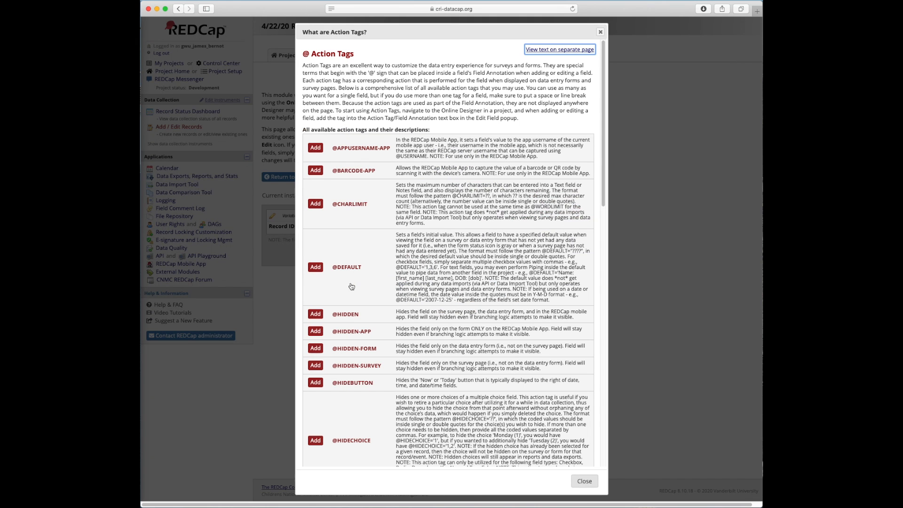
pyautogui.scroll(-15, 441, 229)
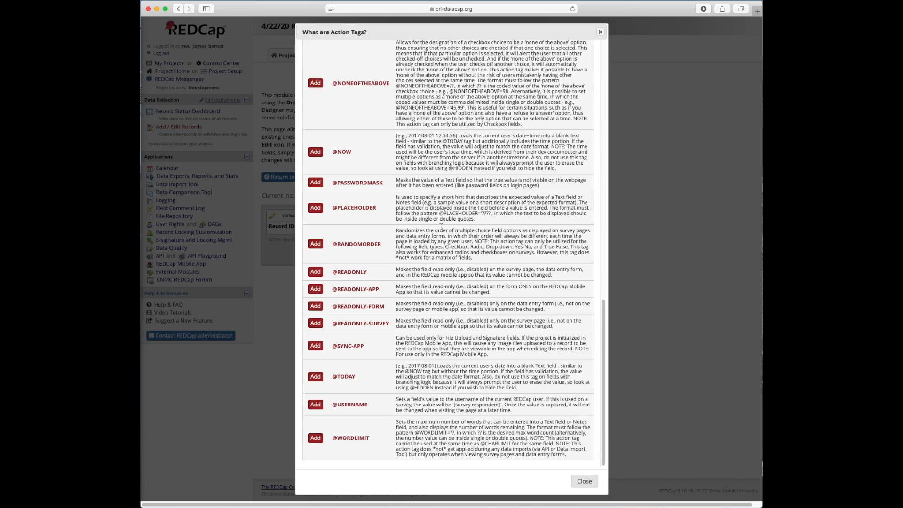
pyautogui.scroll(15, 439, 251)
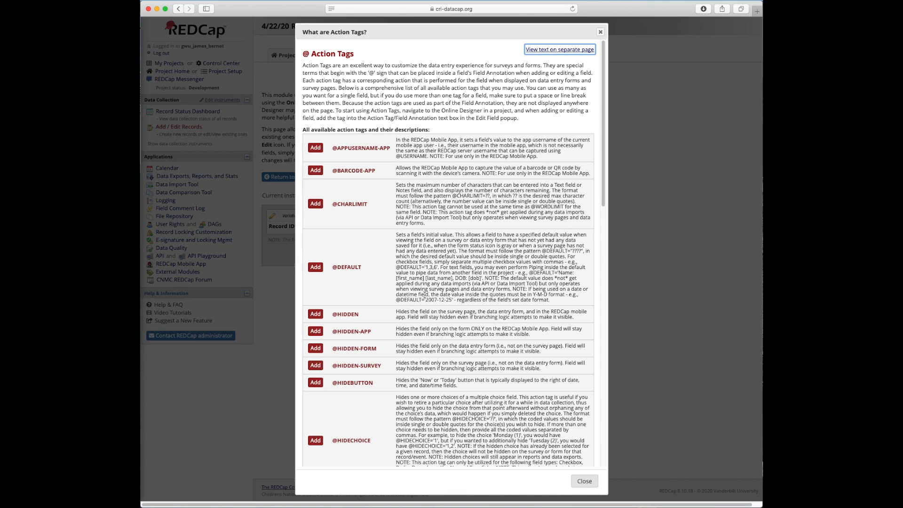
pyautogui.scroll(-2, 404, 265)
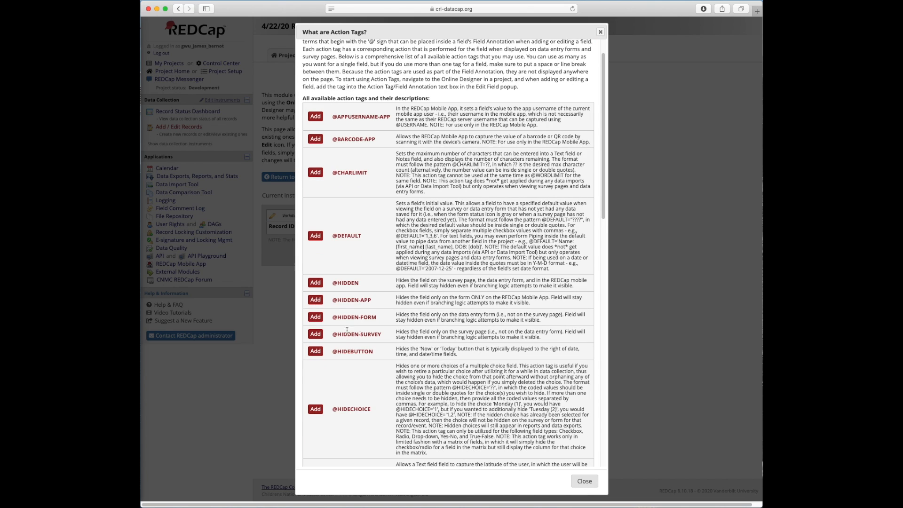
pyautogui.moveTo(335, 334); pyautogui.dragTo(392, 334)
pyautogui.moveTo(333, 283); pyautogui.dragTo(365, 282)
pyautogui.scroll(-1, 360, 290)
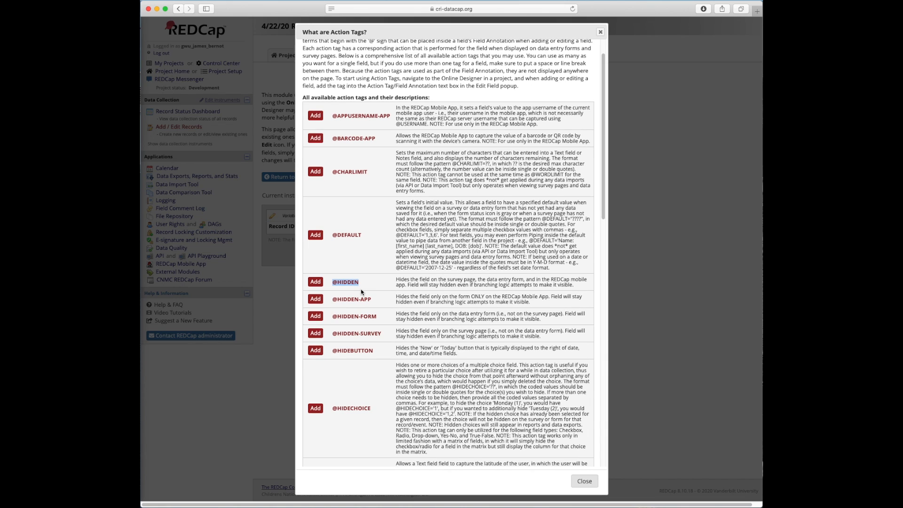
pyautogui.scroll(-5, 389, 256)
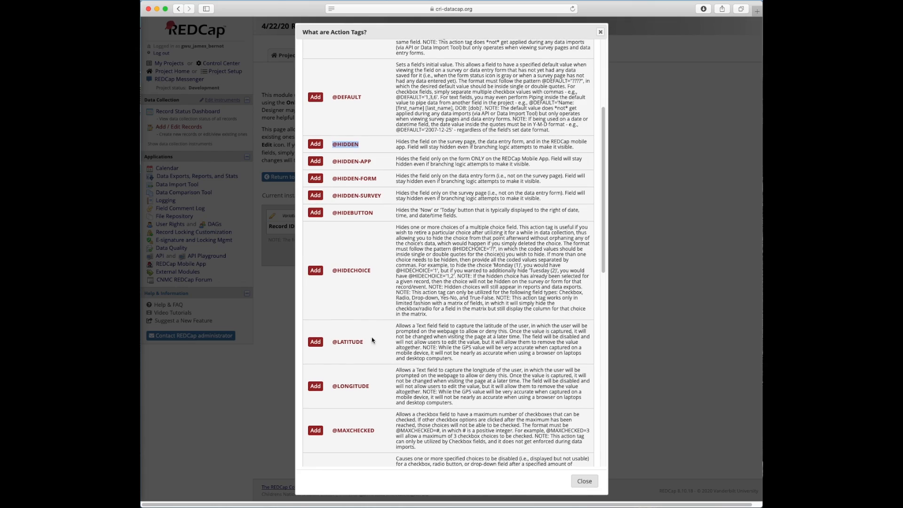
pyautogui.scroll(-7, 374, 336)
pyautogui.scroll(-9, 349, 332)
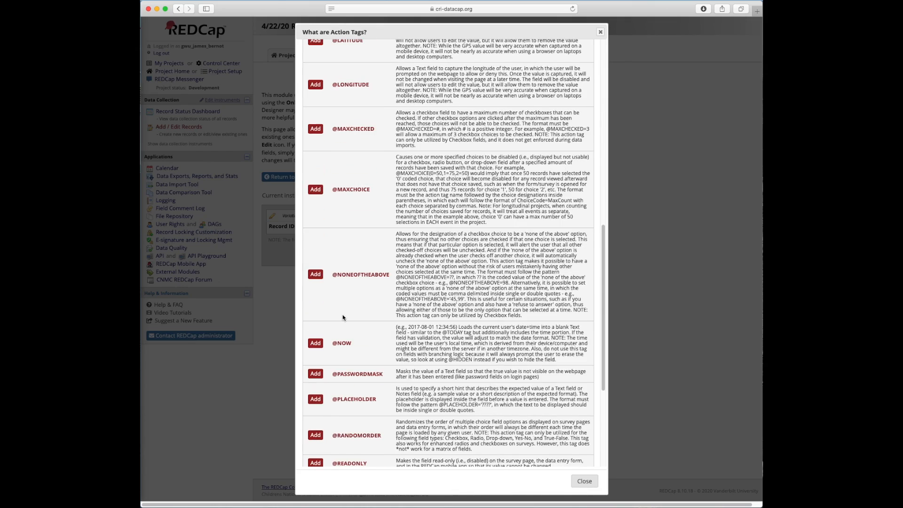
pyautogui.scroll(-2, 391, 362)
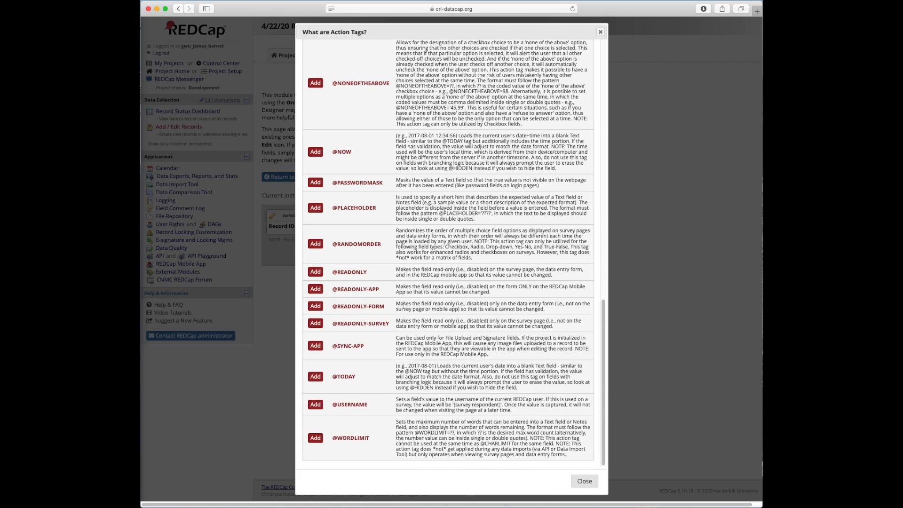
pyautogui.scroll(20, 430, 373)
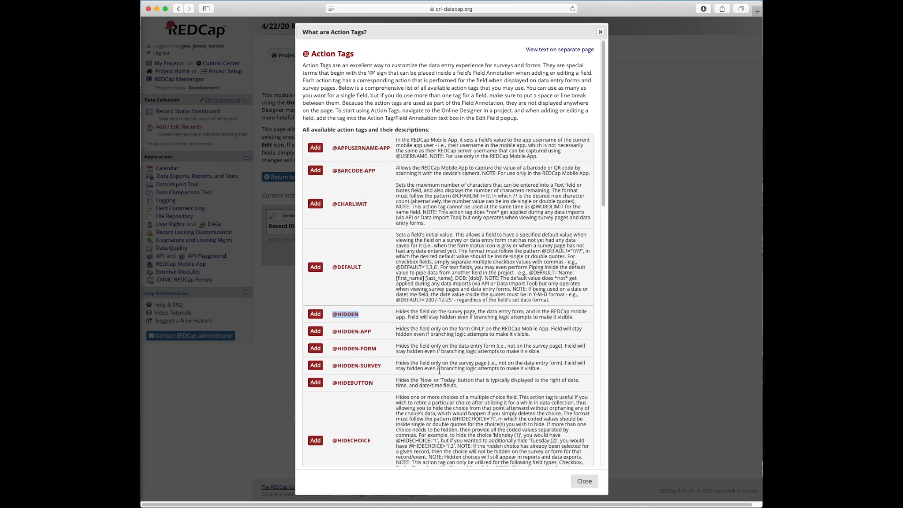
pyautogui.click(585, 481)
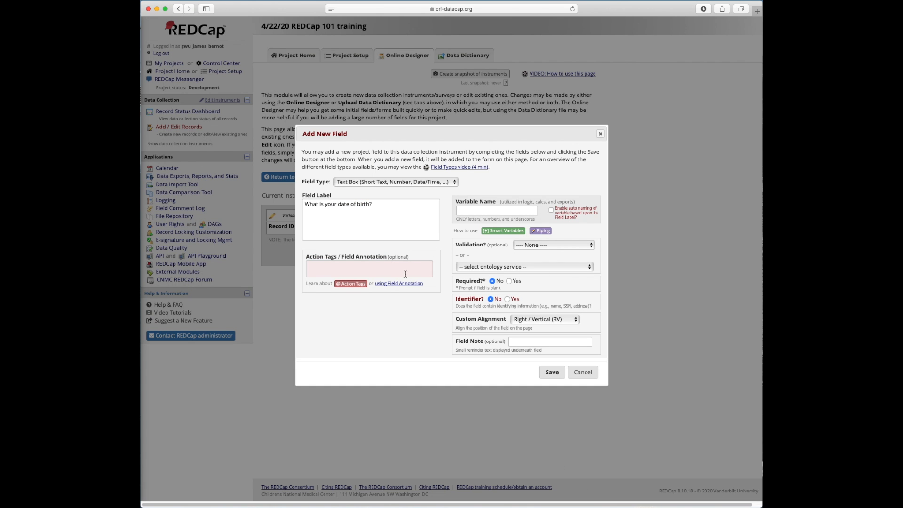
# Set the variable name of the date of birth field to dob.
pyautogui.click(401, 233)
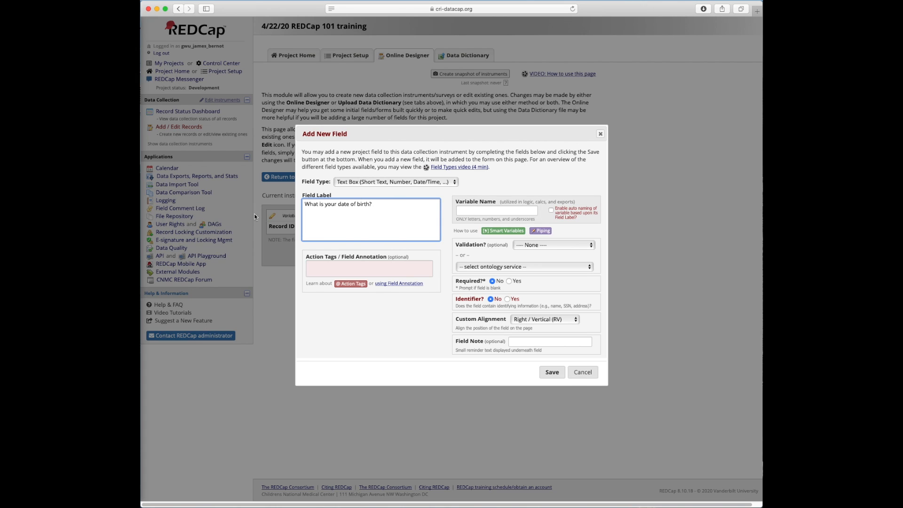
pyautogui.click(489, 210)
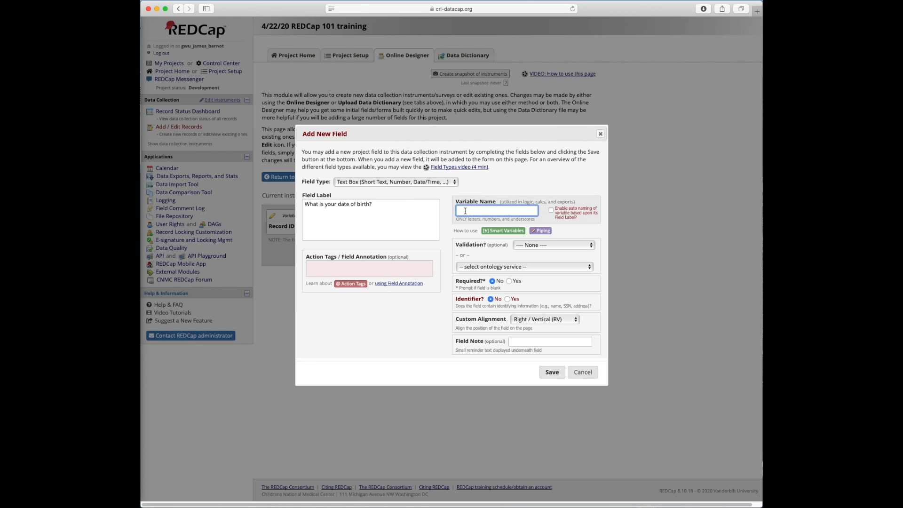
pyautogui.moveTo(460, 218); pyautogui.dragTo(536, 219)
pyautogui.click(510, 209)
pyautogui.write('ob')
pyautogui.click(575, 233)
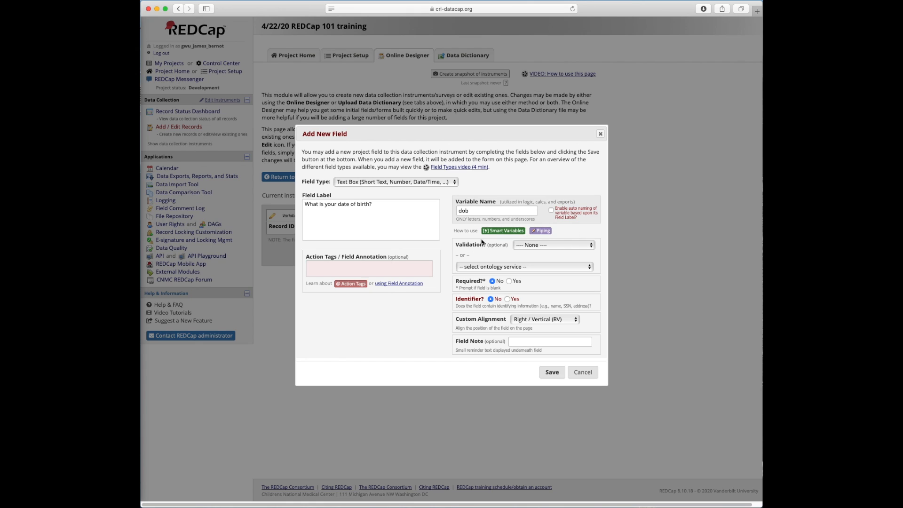
# Set the dob field's validation to Date (M-D-Y), leaving the minimum and maximum empty.
pyautogui.click(541, 248)
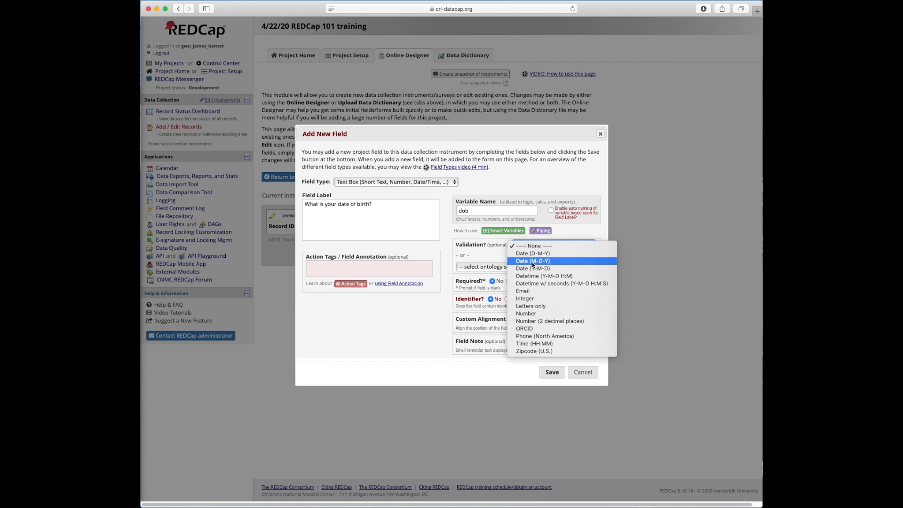
pyautogui.click(544, 261)
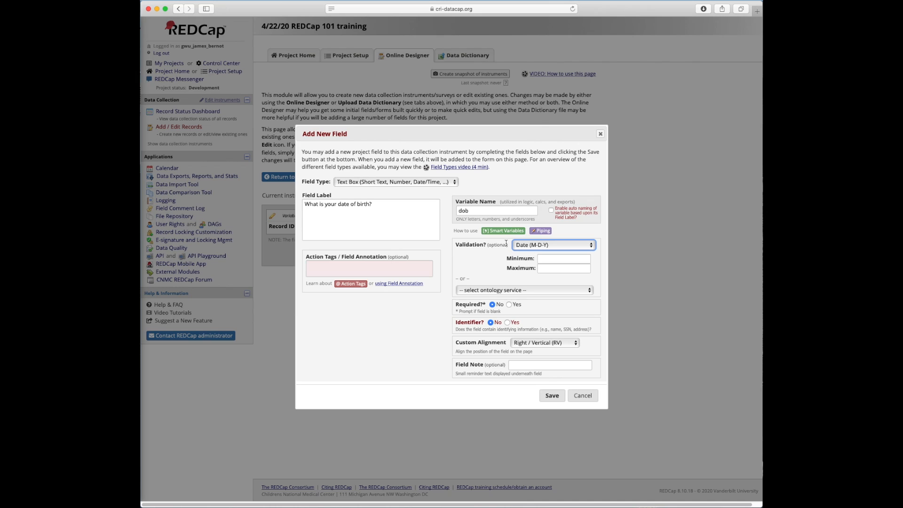
pyautogui.click(543, 259)
pyautogui.click(546, 268)
pyautogui.click(548, 259)
# Mark the dob field as an identifier.
pyautogui.moveTo(456, 324); pyautogui.dragTo(483, 325)
pyautogui.click(483, 324)
pyautogui.click(506, 322)
pyautogui.press('Tab')
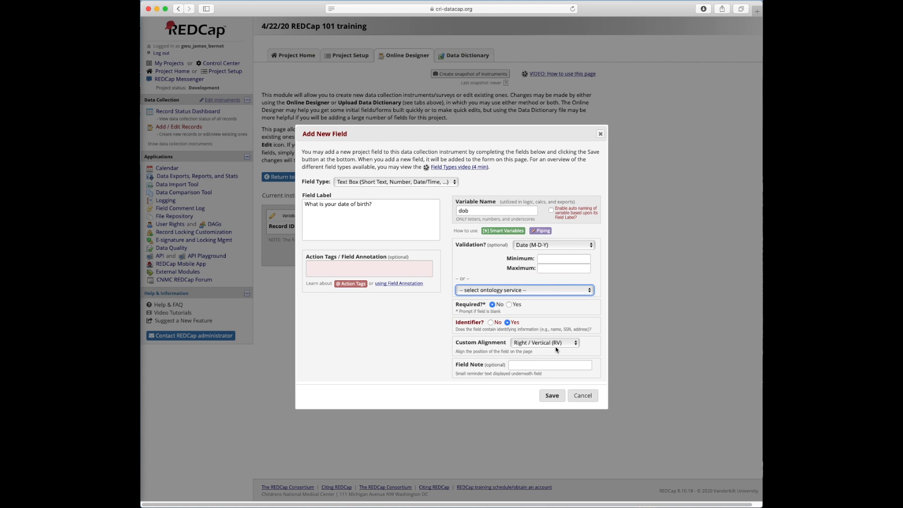
pyautogui.click(564, 315)
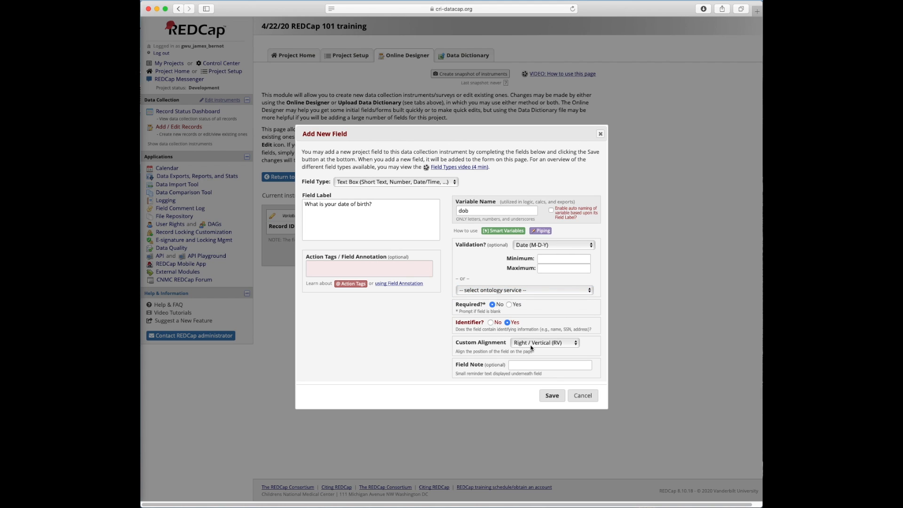
# Keep the dob field's Right / Vertical (RV) alignment and an empty field note, and save the field.
pyautogui.click(537, 343)
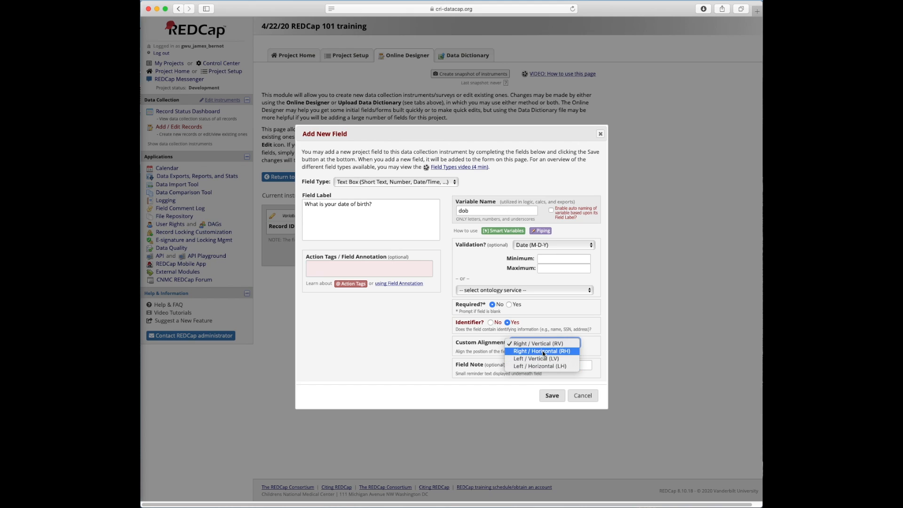
pyautogui.click(606, 347)
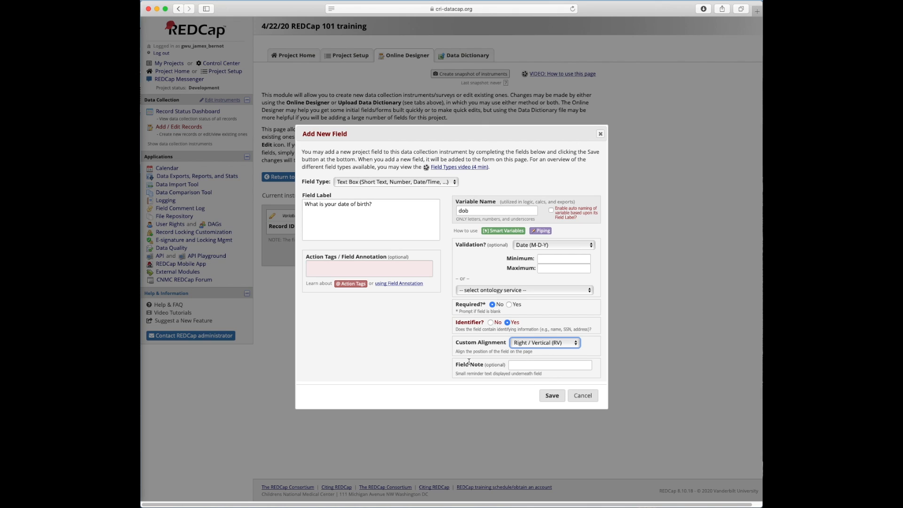
pyautogui.moveTo(488, 365); pyautogui.dragTo(505, 365)
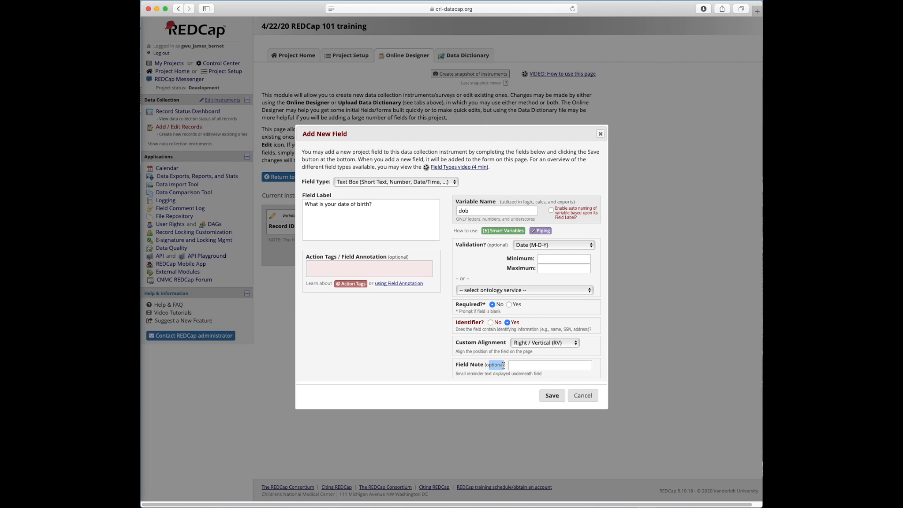
pyautogui.click(537, 365)
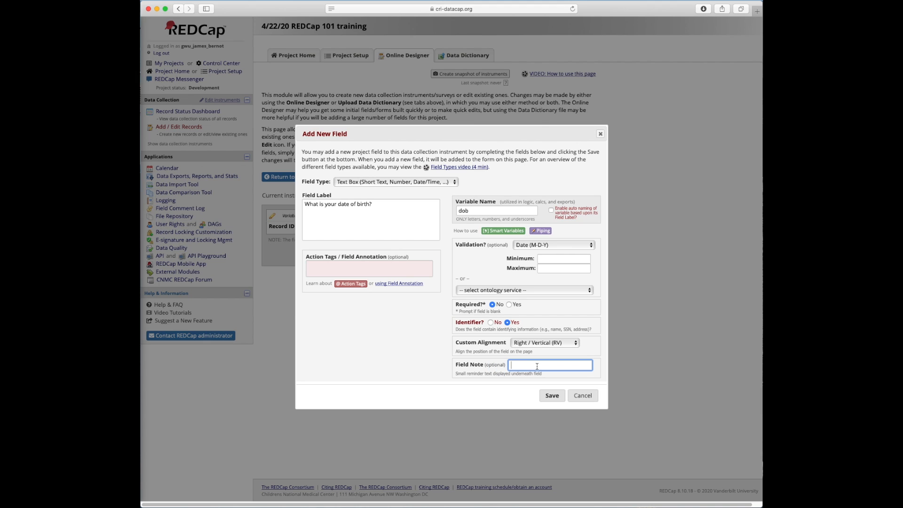
pyautogui.click(583, 378)
pyautogui.click(552, 398)
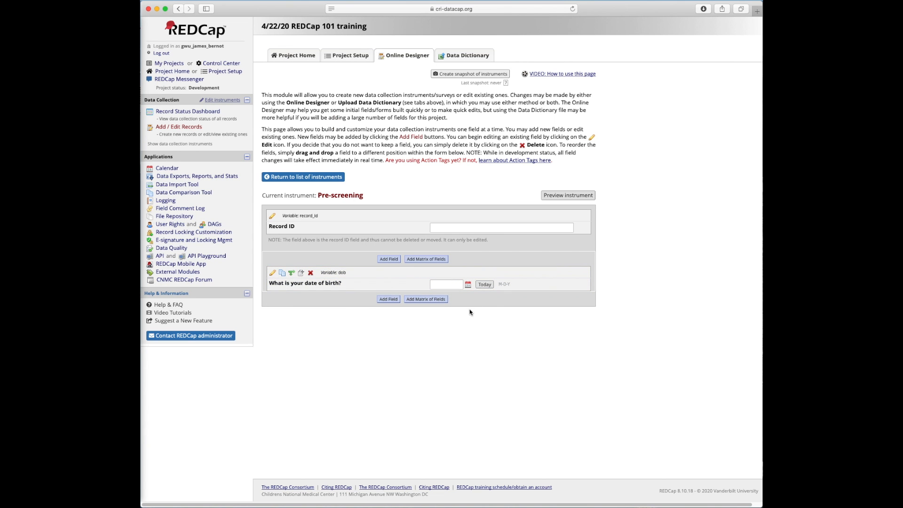
# Start a multiple choice radio button field below the dob field, labelled "What sex were you assigned at birth?", with variable name sex.
pyautogui.click(388, 299)
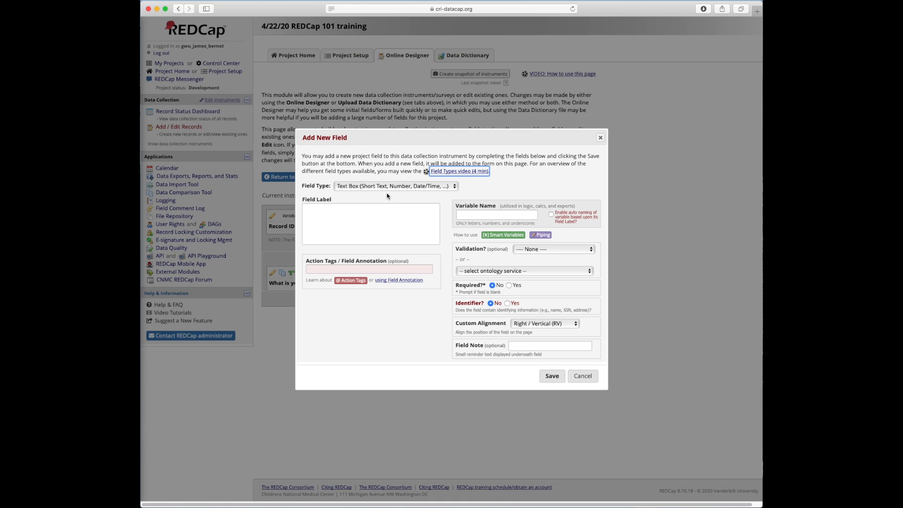
pyautogui.click(363, 188)
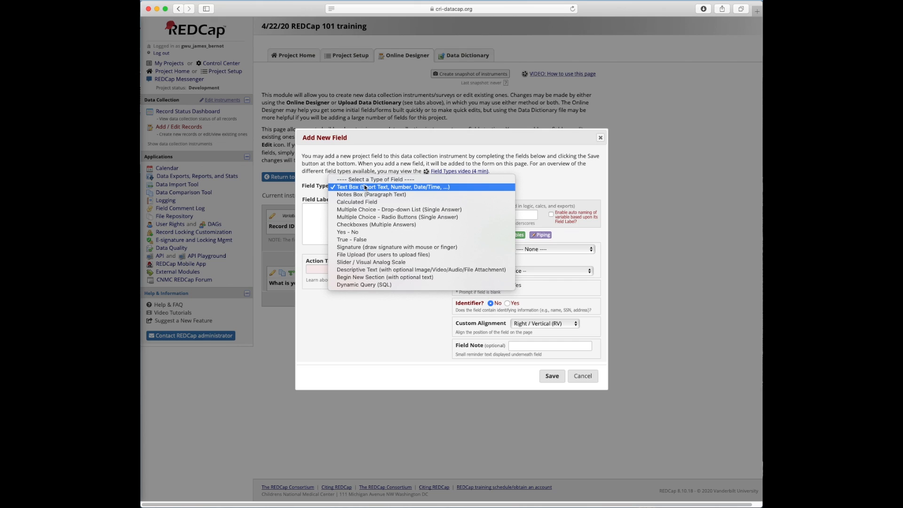
pyautogui.click(371, 218)
pyautogui.click(368, 217)
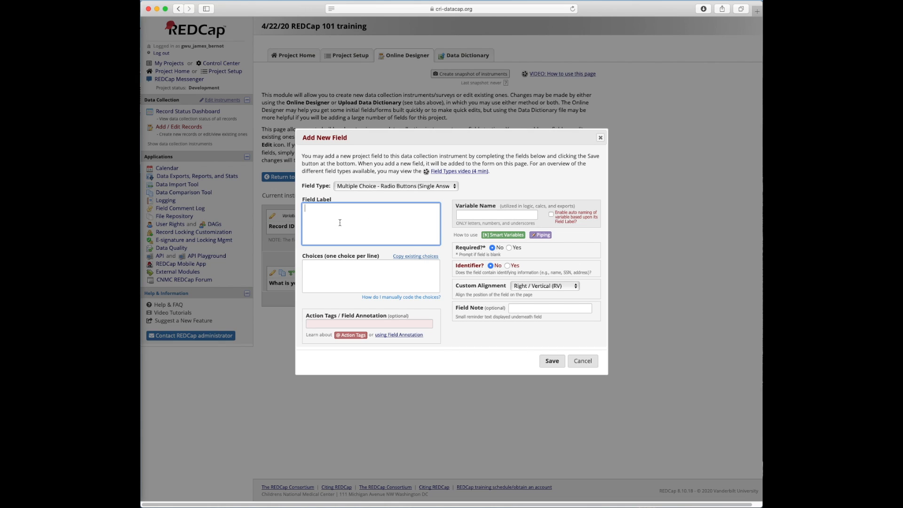
pyautogui.write('What sex were you assigned at birth?')
pyautogui.click(467, 214)
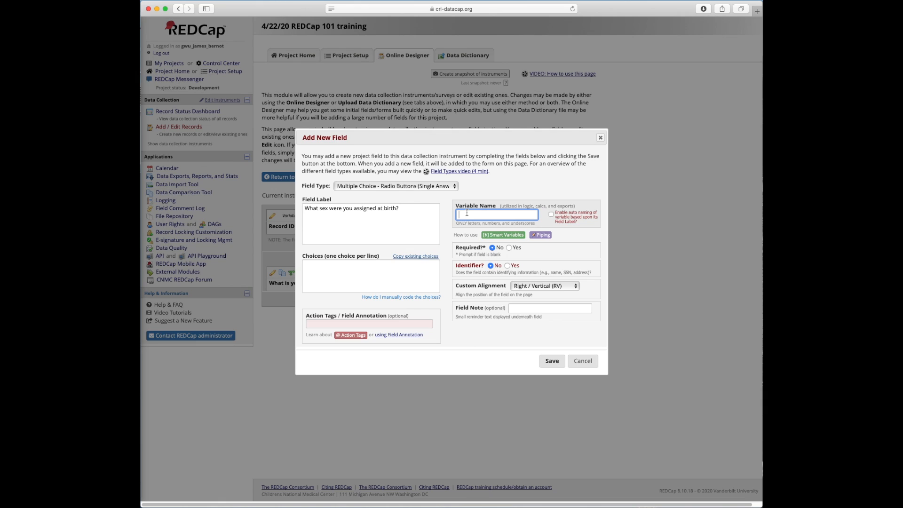
pyautogui.write('ser')
pyautogui.press('BackSpace')
pyautogui.write('x')
# Enter the choices "1, Male" and "2, Female" for the sex field and save it.
pyautogui.click(419, 269)
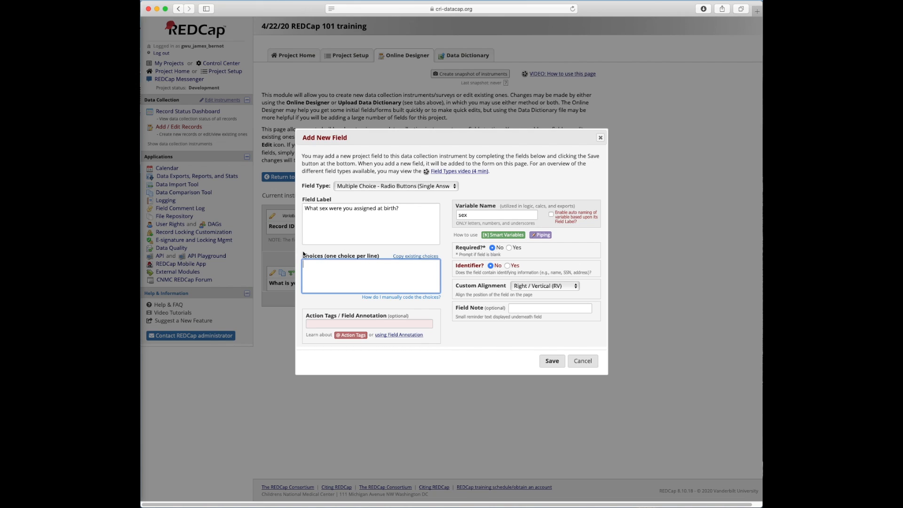
pyautogui.click(361, 187)
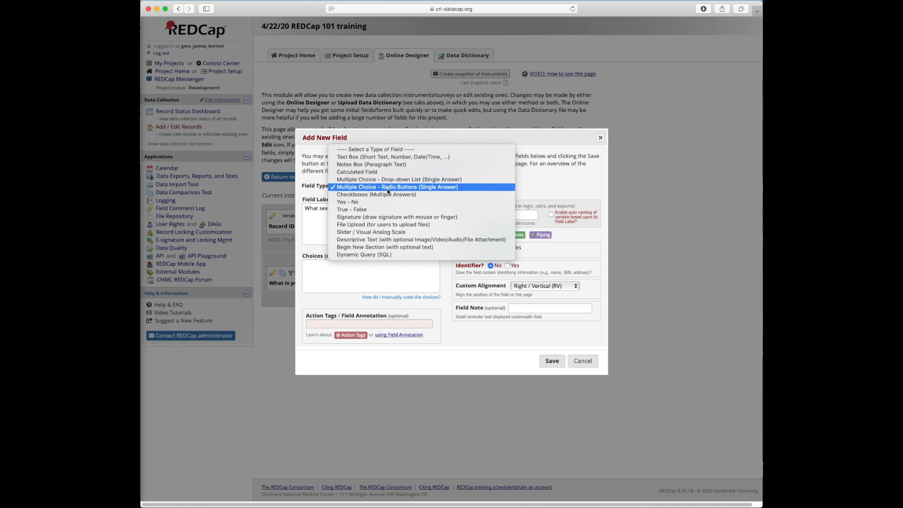
pyautogui.click(367, 188)
pyautogui.click(335, 273)
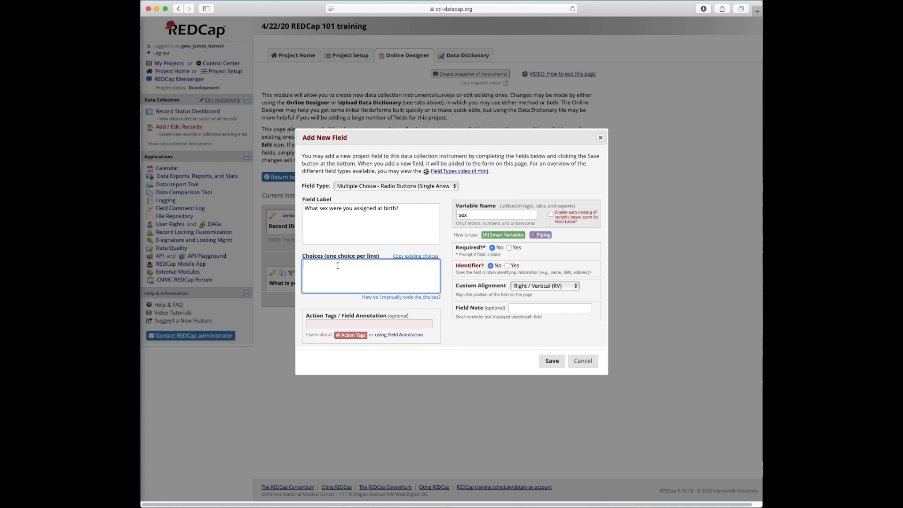
pyautogui.write(', Male')
pyautogui.press('Return')
pyautogui.write('2, Female')
pyautogui.moveTo(303, 265); pyautogui.dragTo(309, 264)
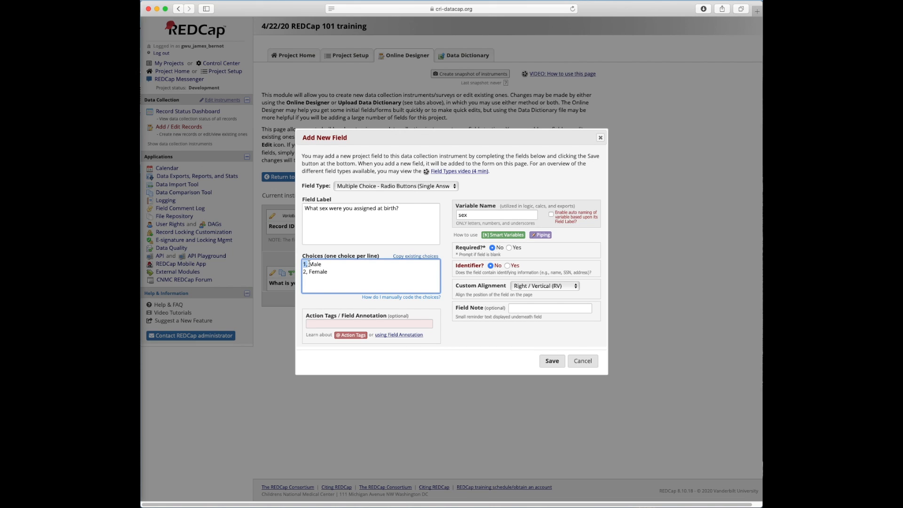
pyautogui.click(336, 266)
pyautogui.click(553, 365)
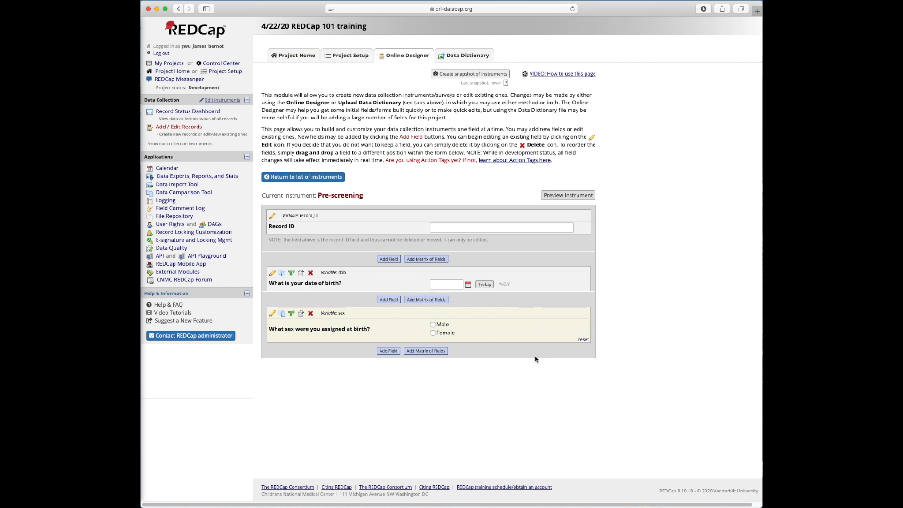
# Start a Yes - No field below the sex field with the label "Are you pregnant?".
pyautogui.click(389, 352)
pyautogui.click(352, 194)
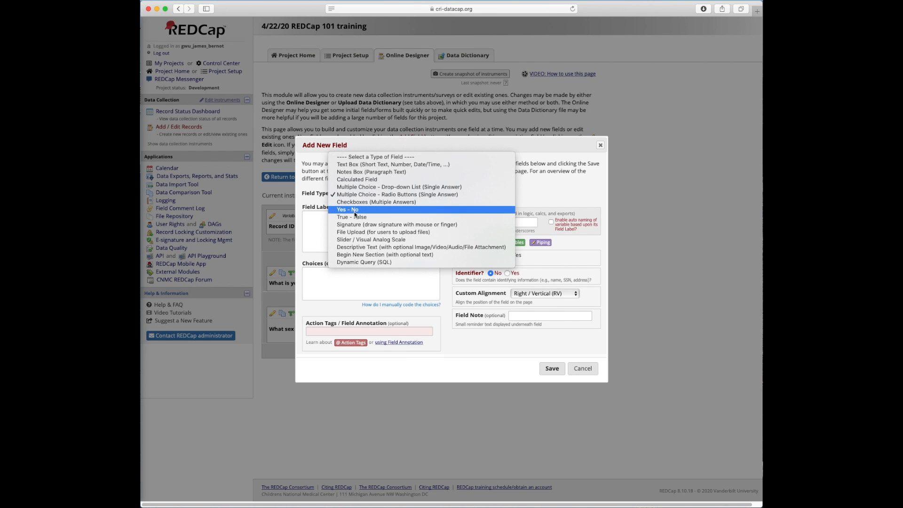
pyautogui.click(354, 213)
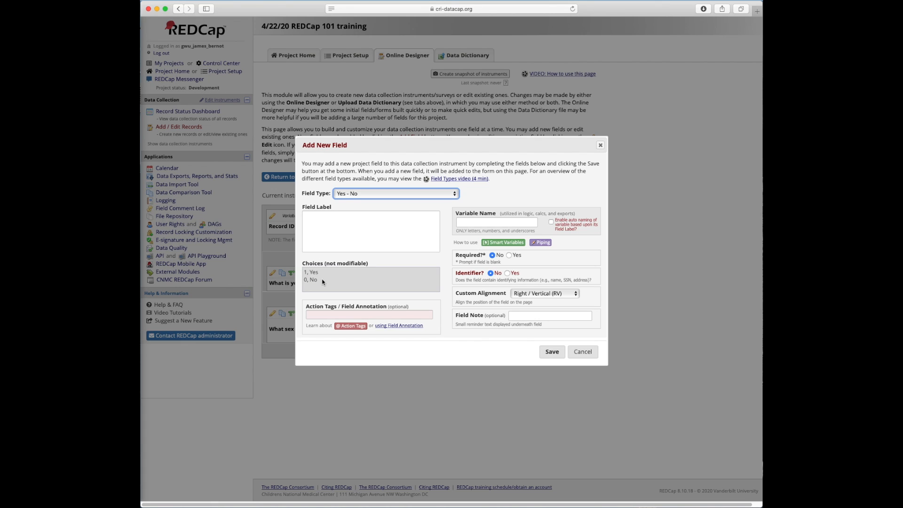
pyautogui.click(351, 245)
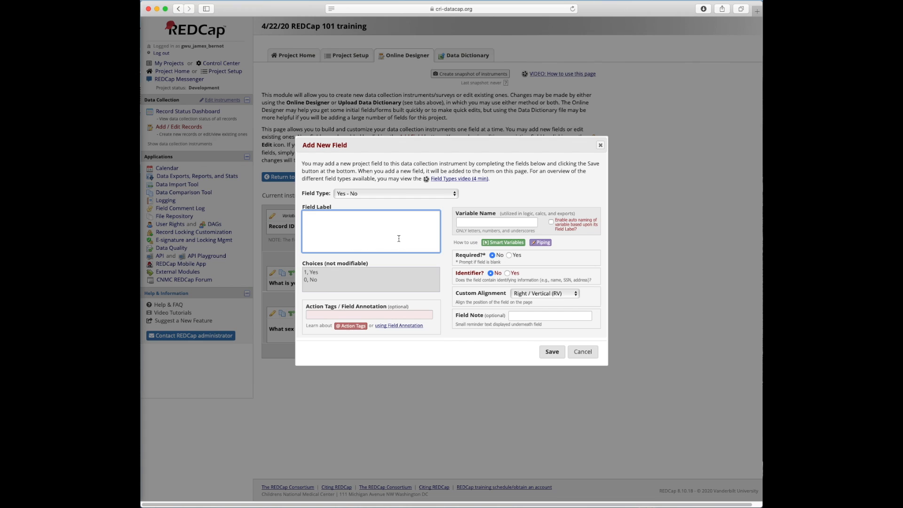
pyautogui.click(349, 193)
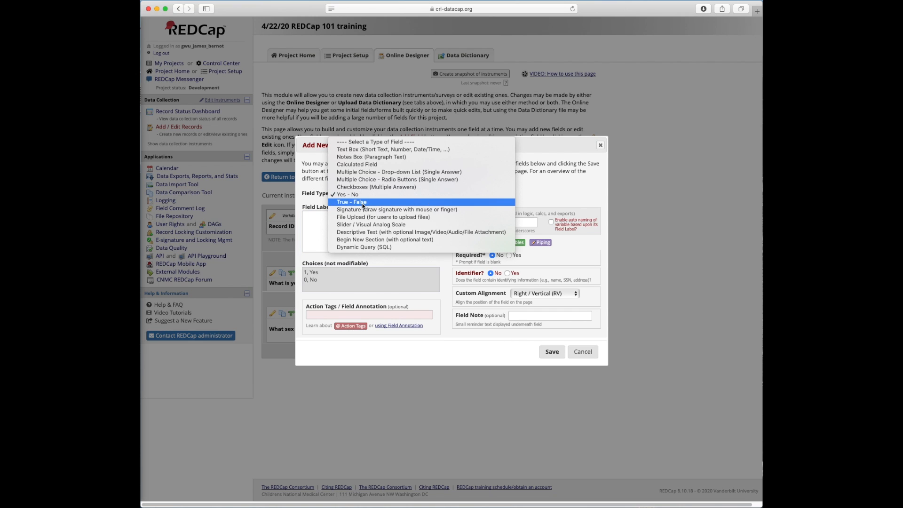
pyautogui.click(326, 218)
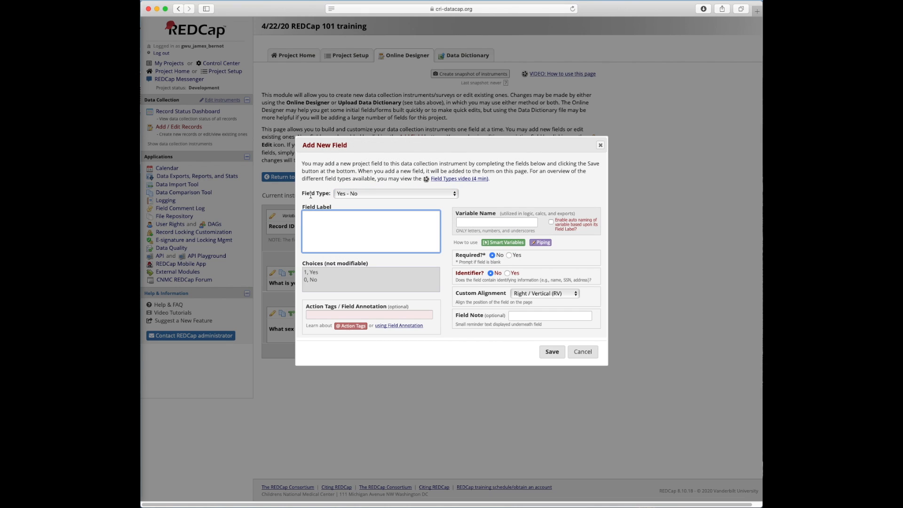
pyautogui.write('Are you pregnant?')
# Set the pregnancy question's variable name to preg and save the field.
pyautogui.click(474, 212)
pyautogui.click(464, 223)
pyautogui.write('preg')
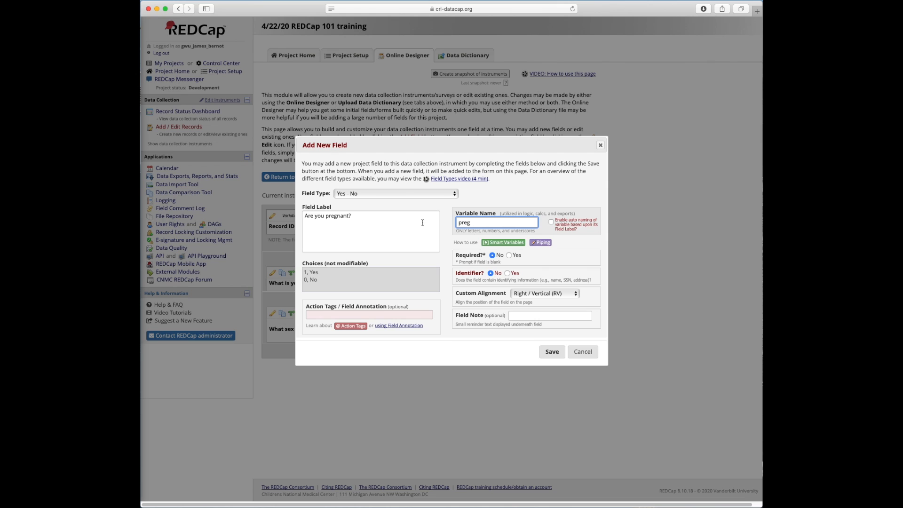
pyautogui.click(524, 181)
pyautogui.click(551, 354)
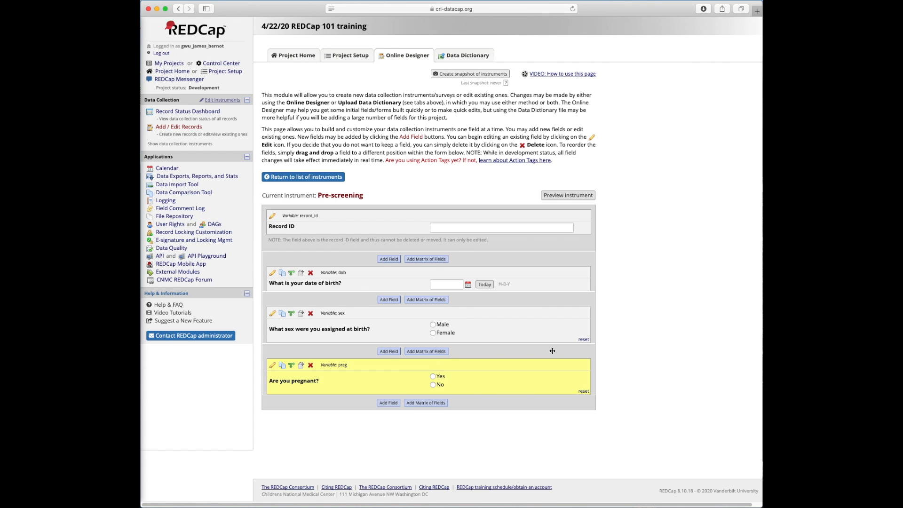
# Add a Yes - No field below the preg field, labelled "Have you ever broken a bone?", with variable name bone_break.
pyautogui.click(389, 403)
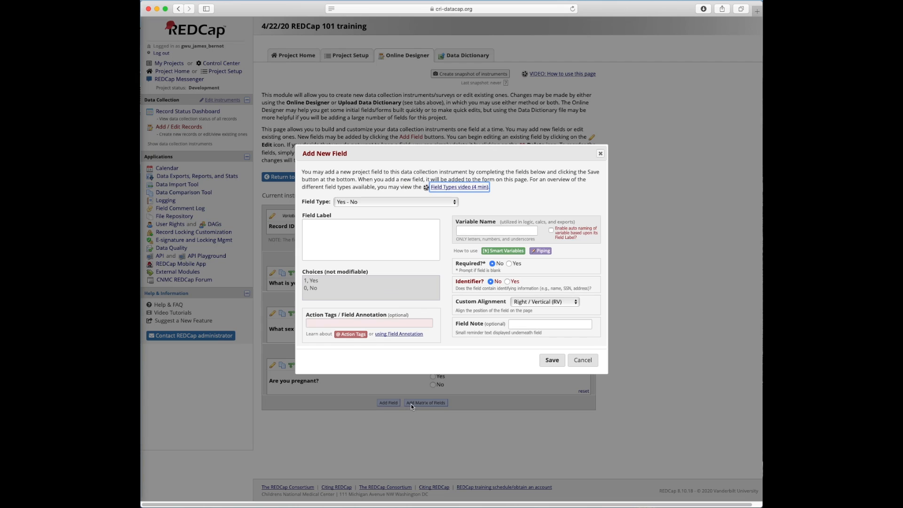
pyautogui.click(392, 259)
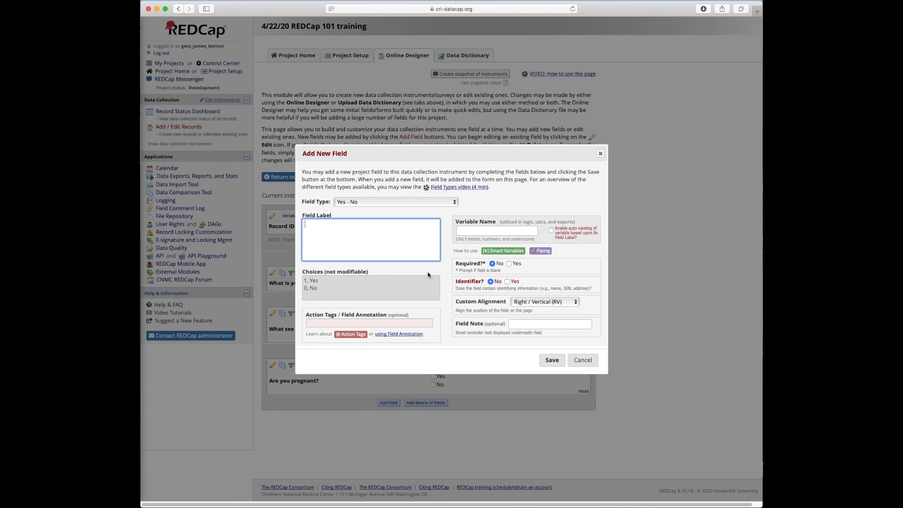
pyautogui.write('Have you ever broken a bone?')
pyautogui.press('Tab')
pyautogui.press('Tab')
pyautogui.write('bone_break')
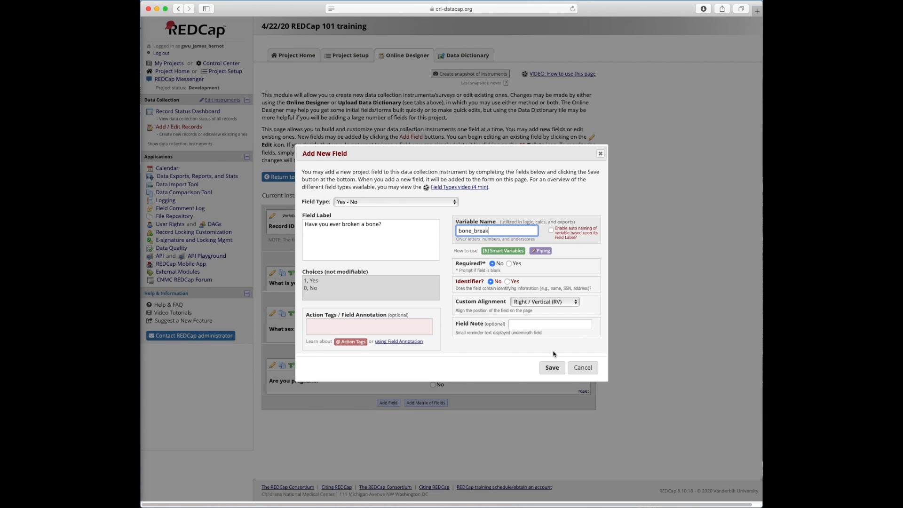
pyautogui.click(552, 367)
# Add a Yes - No field at the end of the form, labelled "Have you broken a bone in your leg?", with variable name leg_break.
pyautogui.scroll(-1, 424, 376)
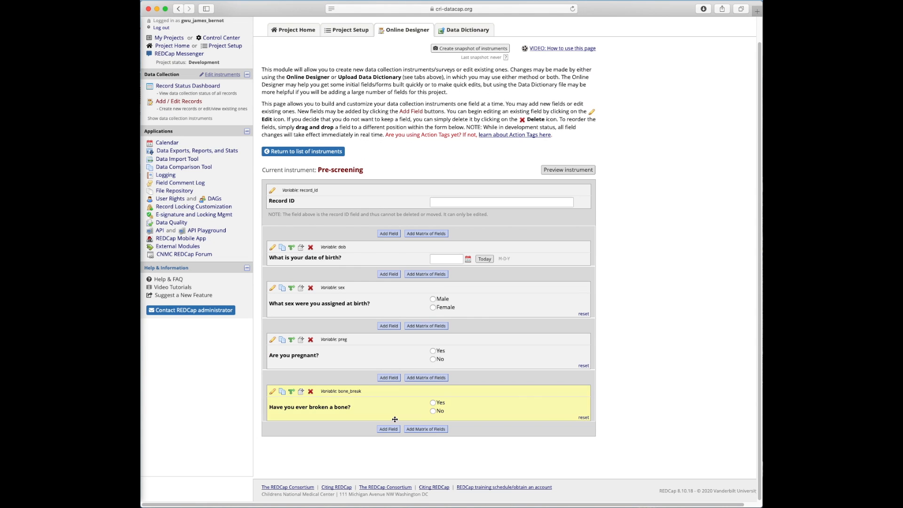
pyautogui.click(387, 429)
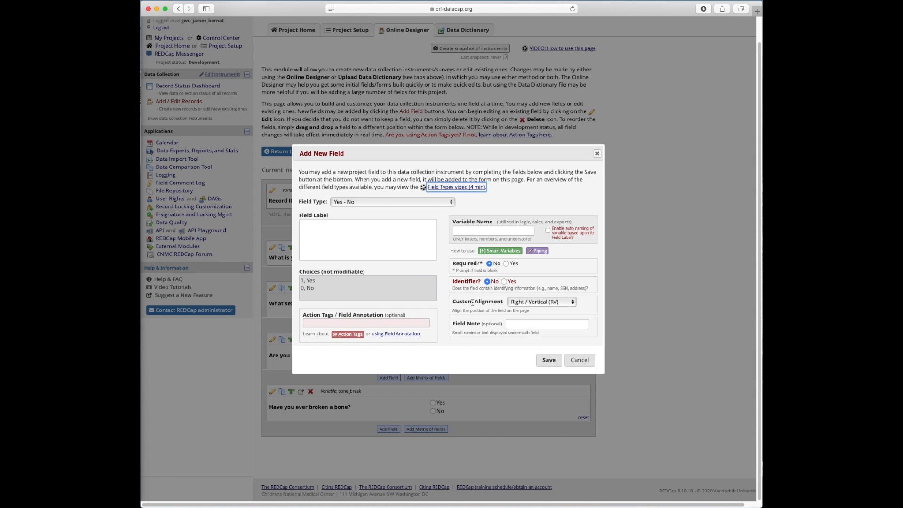
pyautogui.click(405, 252)
pyautogui.write('Have you broken a bone in your leg?')
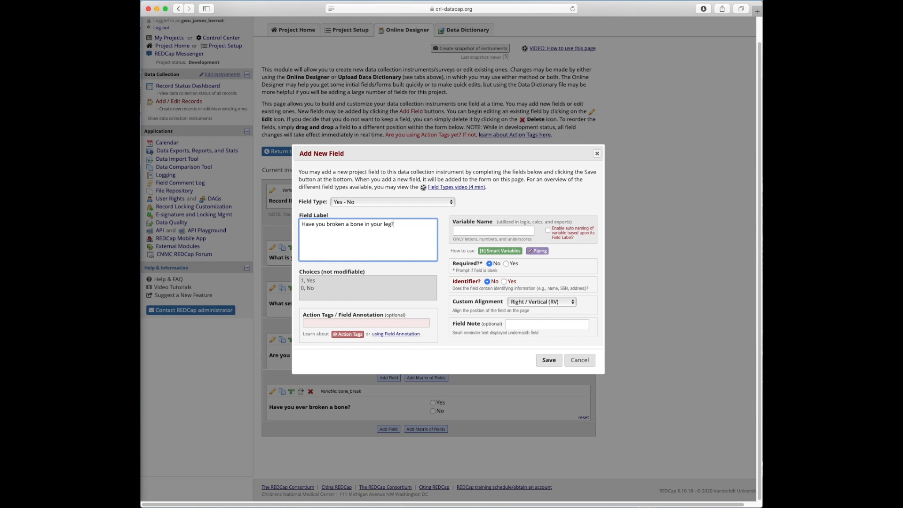
pyautogui.press('Tab')
pyautogui.press('Tab')
pyautogui.write('leg_break')
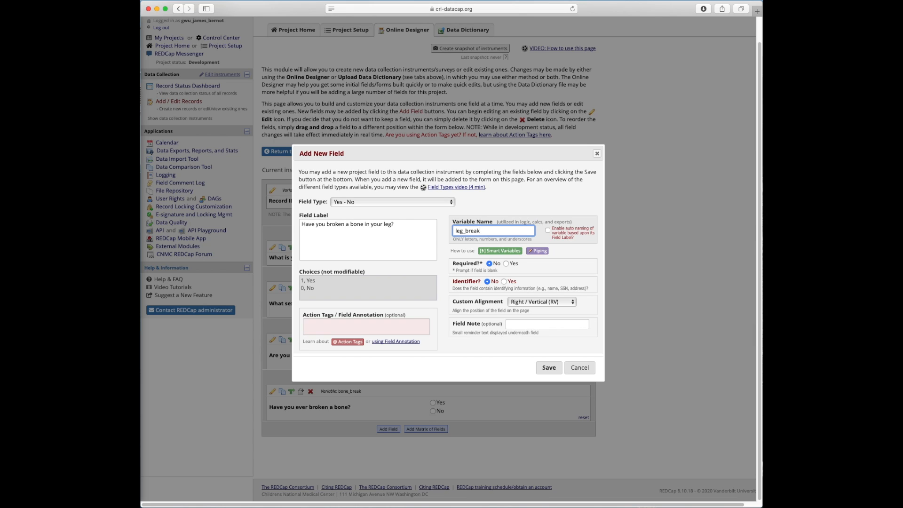
pyautogui.click(549, 367)
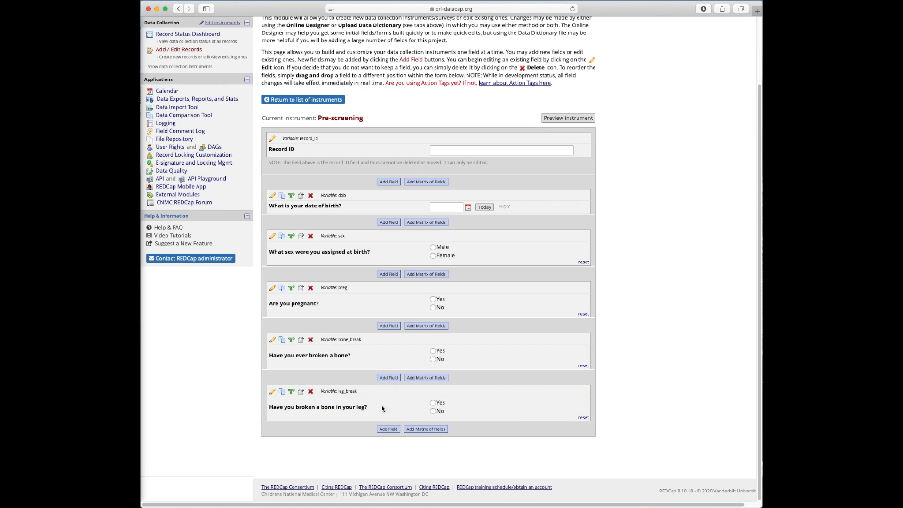
# Start a text box field below the leg_break field, labelled "How old were you when you broke your leg?", with variable name break_age.
pyautogui.click(389, 430)
pyautogui.click(353, 202)
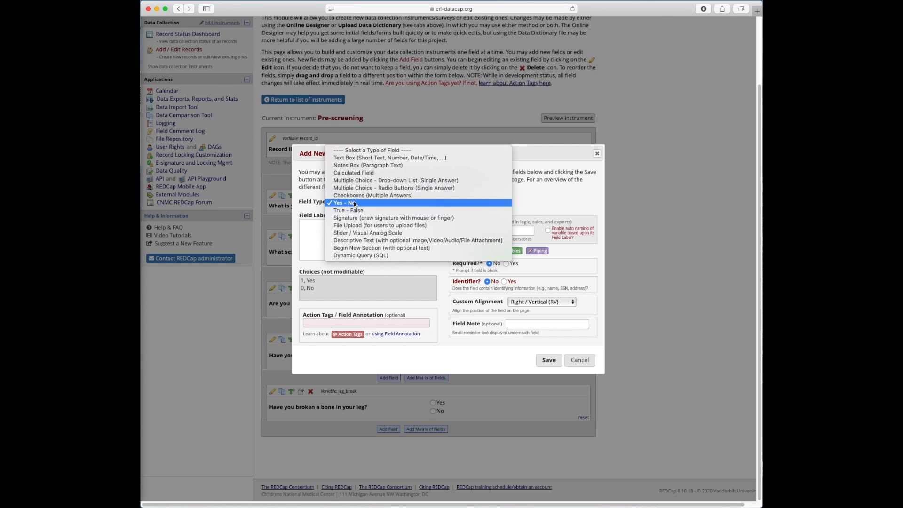
pyautogui.click(360, 158)
pyautogui.click(343, 244)
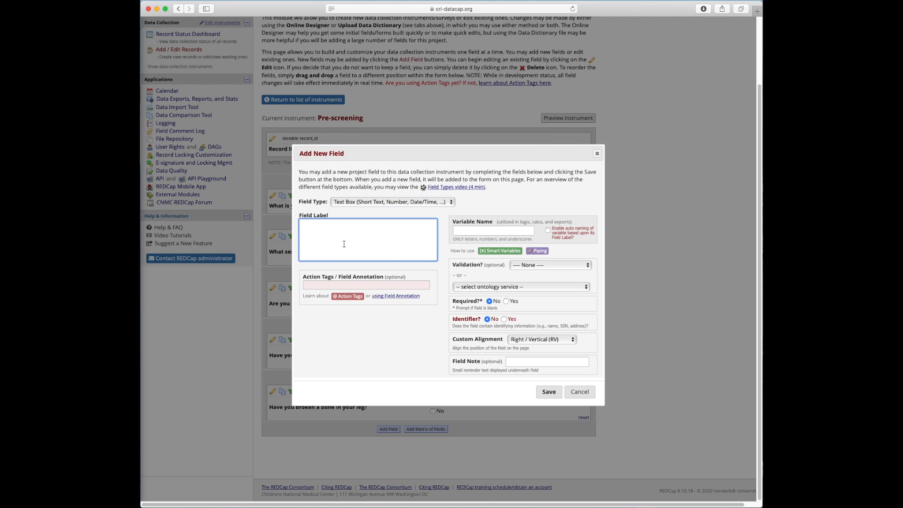
pyautogui.write('How old were you when you broke your leg?')
pyautogui.press('Tab')
pyautogui.press('Tab')
pyautogui.write('break_age')
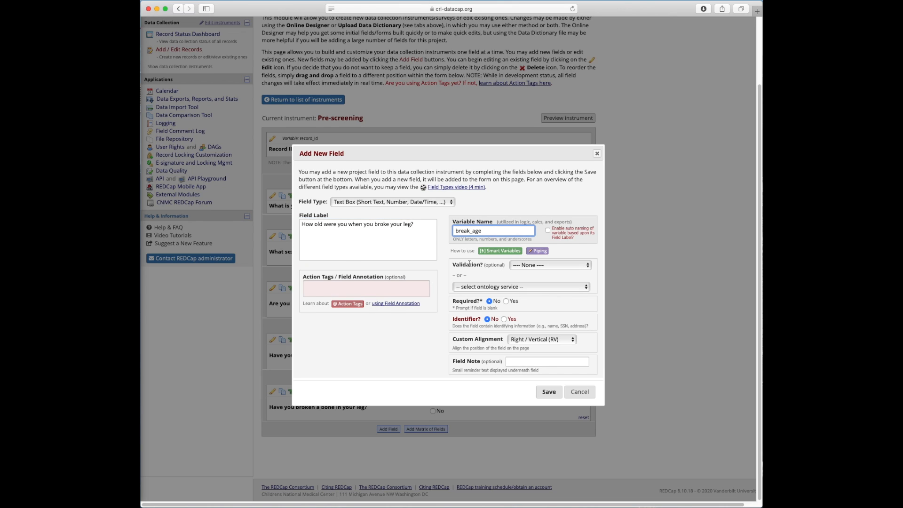
# Set the break_age field's validation to Integer without minimum or maximum, and save the field.
pyautogui.click(531, 267)
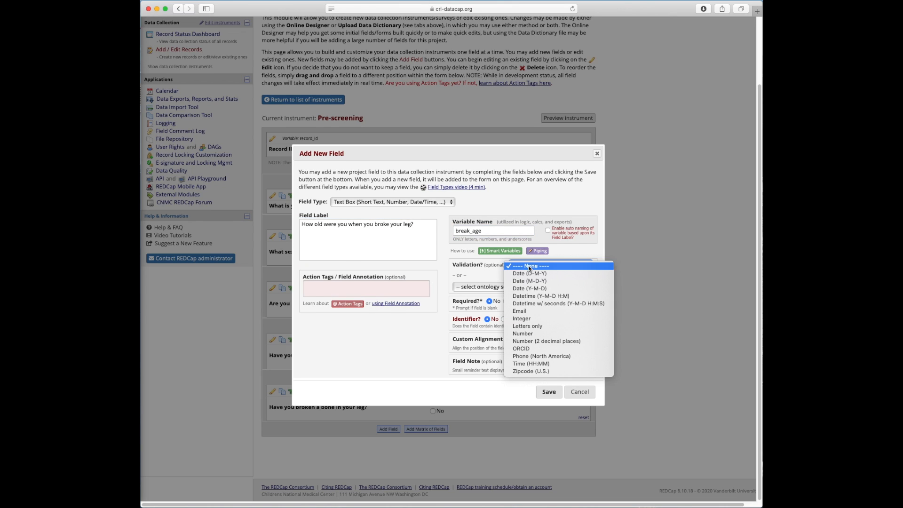
pyautogui.click(546, 319)
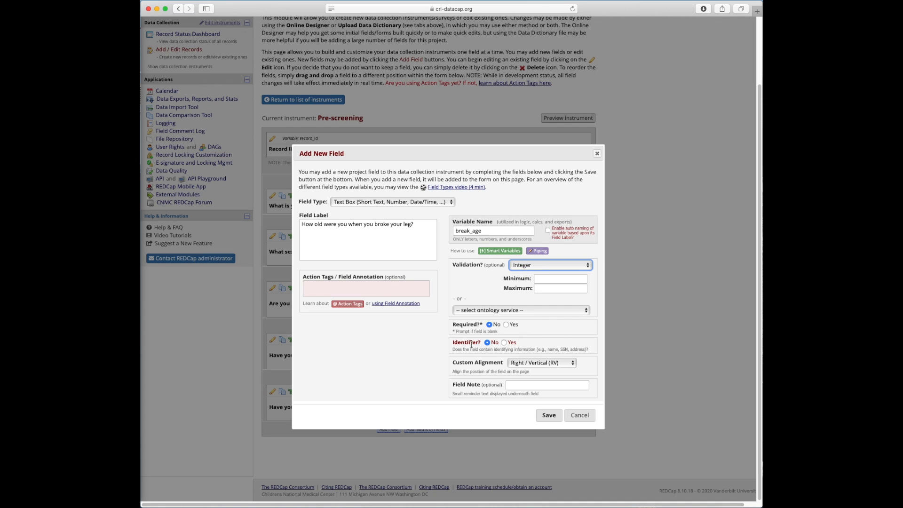
pyautogui.click(546, 417)
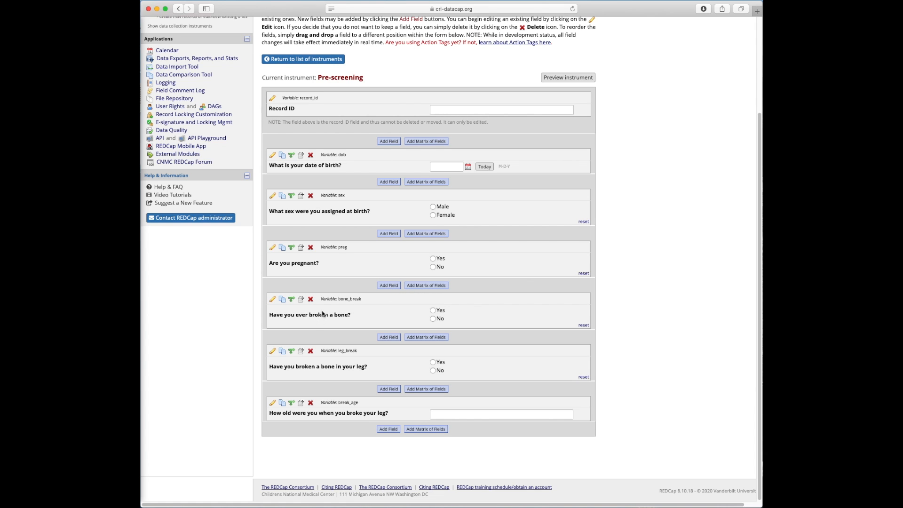
# Insert a new section titled "Medical History" between the preg and bone_break fields.
pyautogui.click(389, 286)
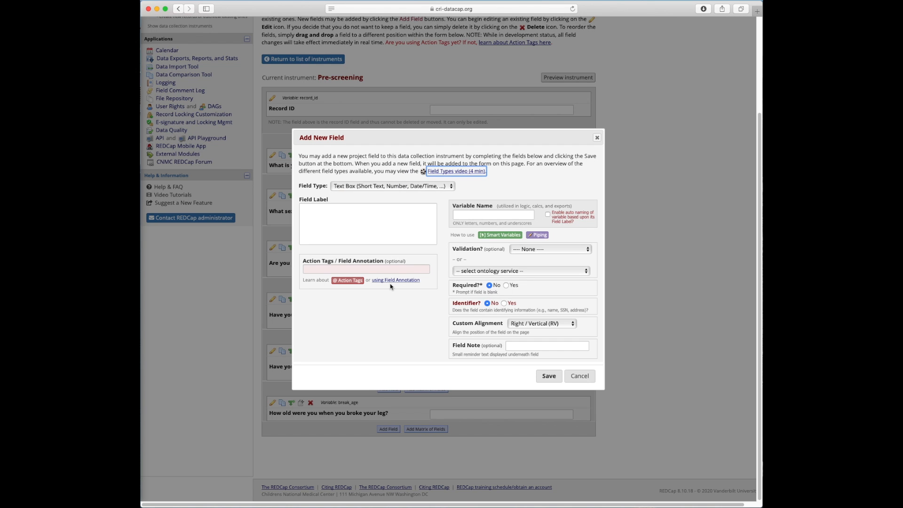
pyautogui.click(390, 187)
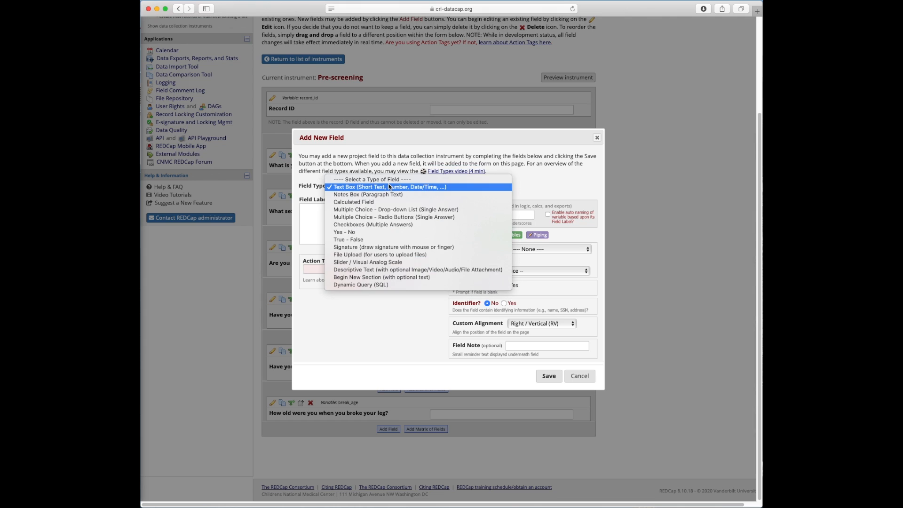
pyautogui.click(381, 277)
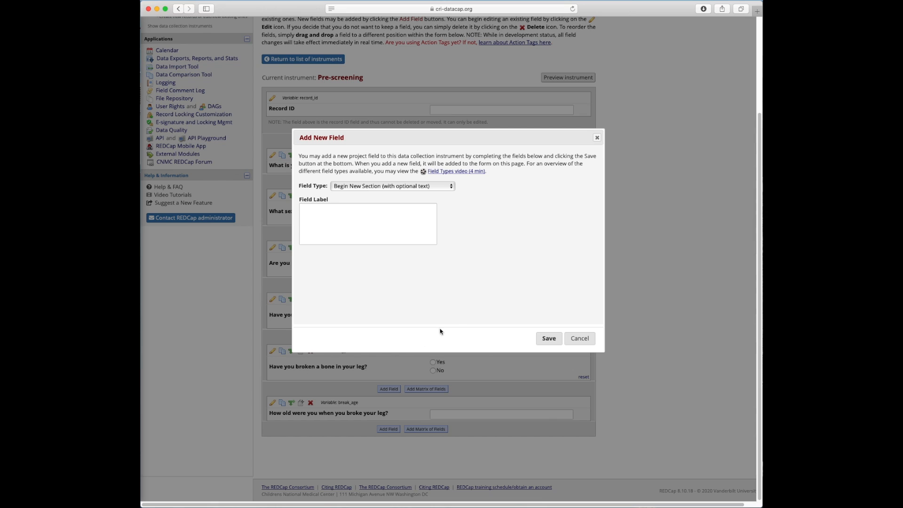
pyautogui.click(347, 229)
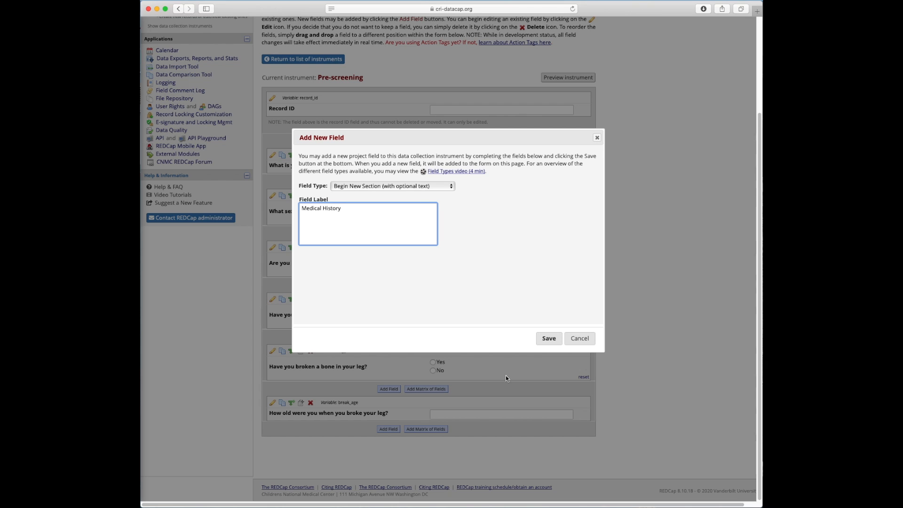
pyautogui.click(546, 338)
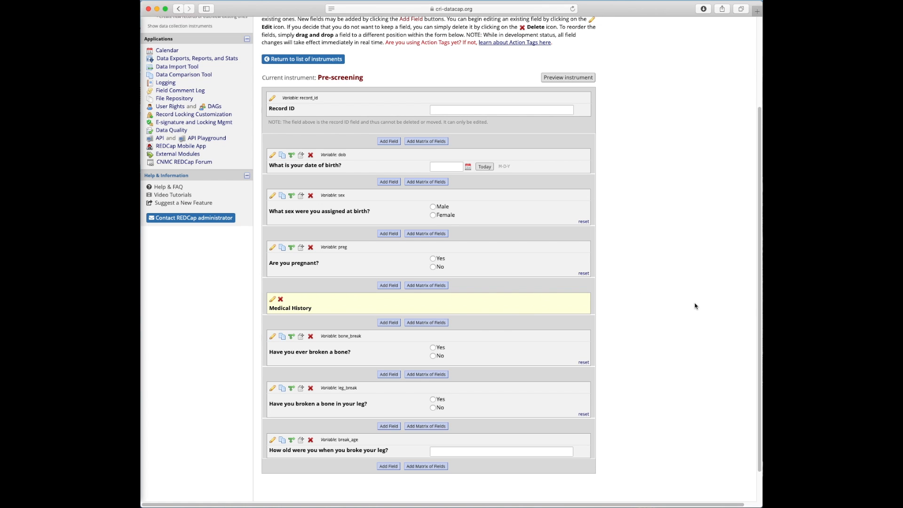
# Review the settings of the preg field and close them without saving.
pyautogui.scroll(-1, 532, 307)
pyautogui.scroll(-1, 532, 307)
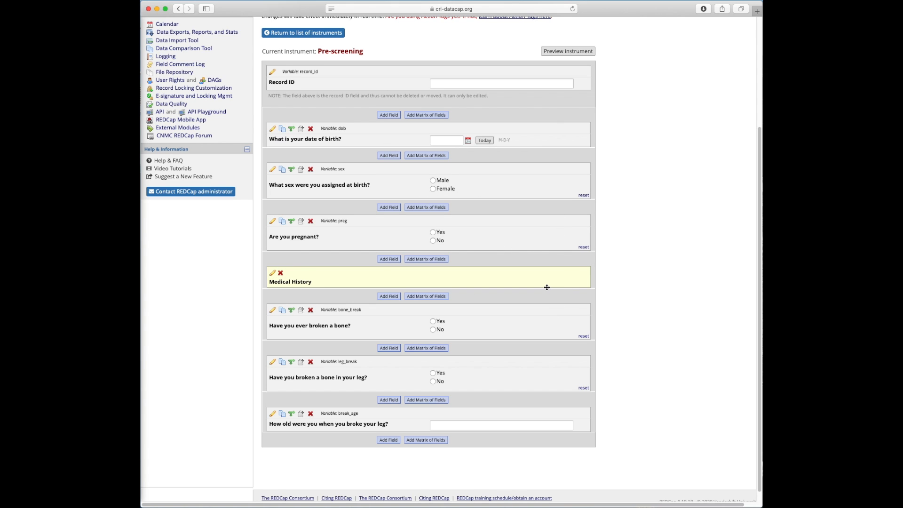
pyautogui.scroll(1, 545, 287)
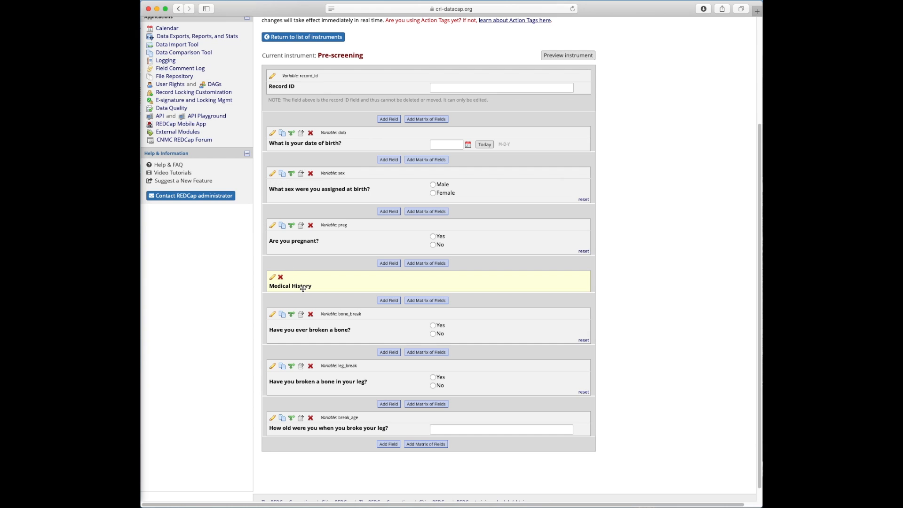
pyautogui.click(272, 228)
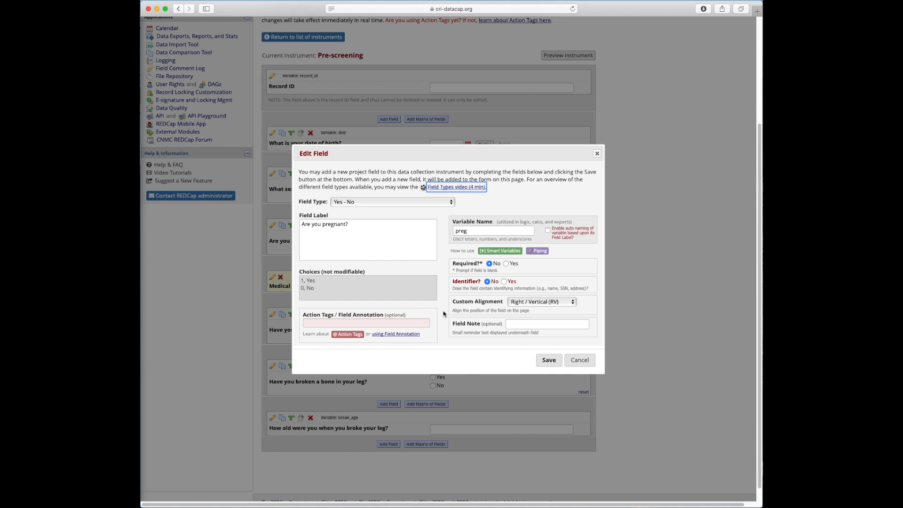
pyautogui.click(590, 365)
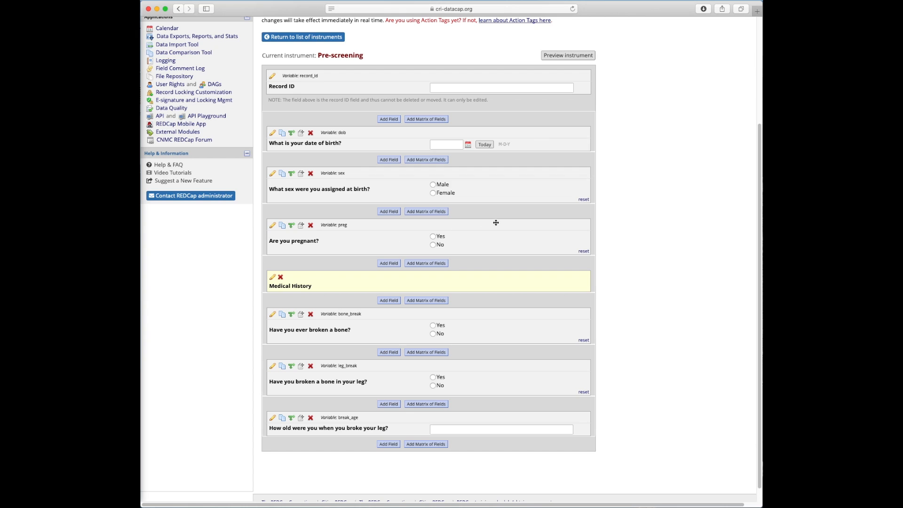
# Set the preg field's branching logic with the Drag-N-Drop Logic Builder to show only if sex = Female (2), and save it.
pyautogui.moveTo(421, 228); pyautogui.dragTo(307, 225)
pyautogui.moveTo(278, 249); pyautogui.dragTo(292, 240)
pyautogui.click(291, 225)
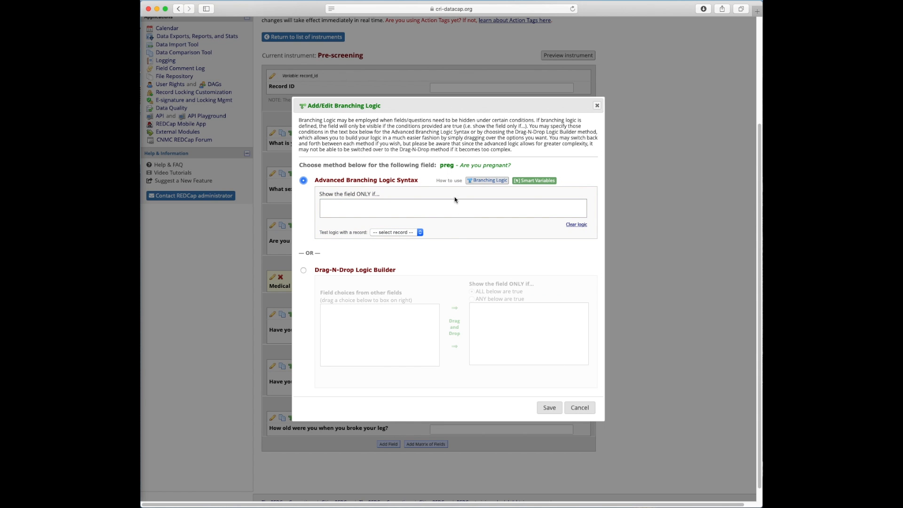
pyautogui.click(390, 211)
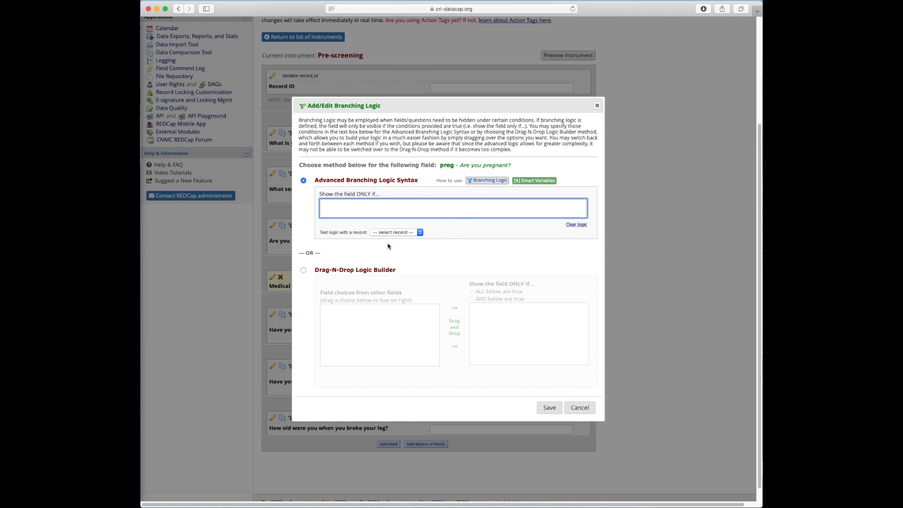
pyautogui.scroll(-1, 389, 247)
pyautogui.click(303, 255)
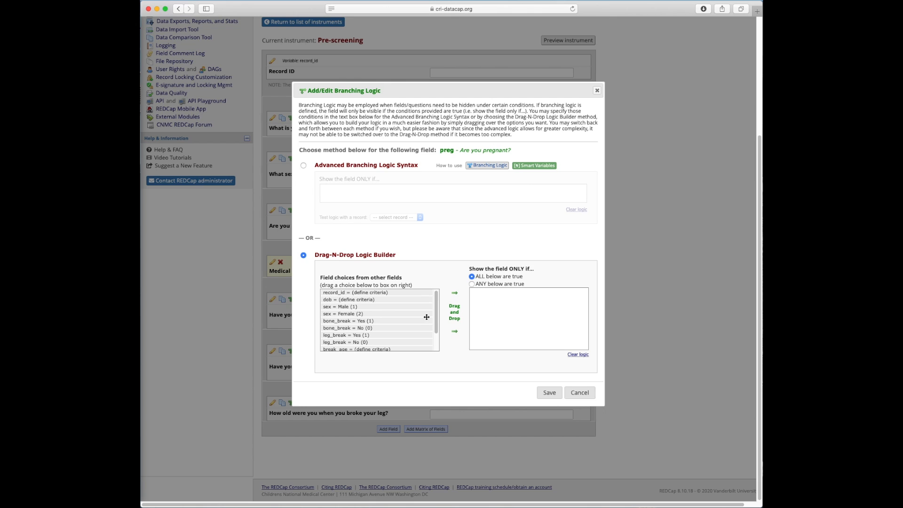
pyautogui.moveTo(431, 93); pyautogui.dragTo(531, 75)
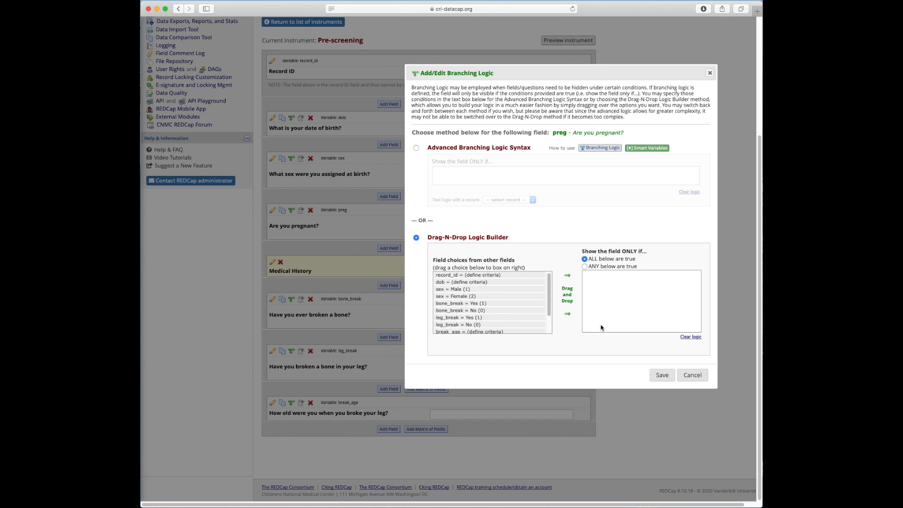
pyautogui.moveTo(480, 297); pyautogui.dragTo(657, 290)
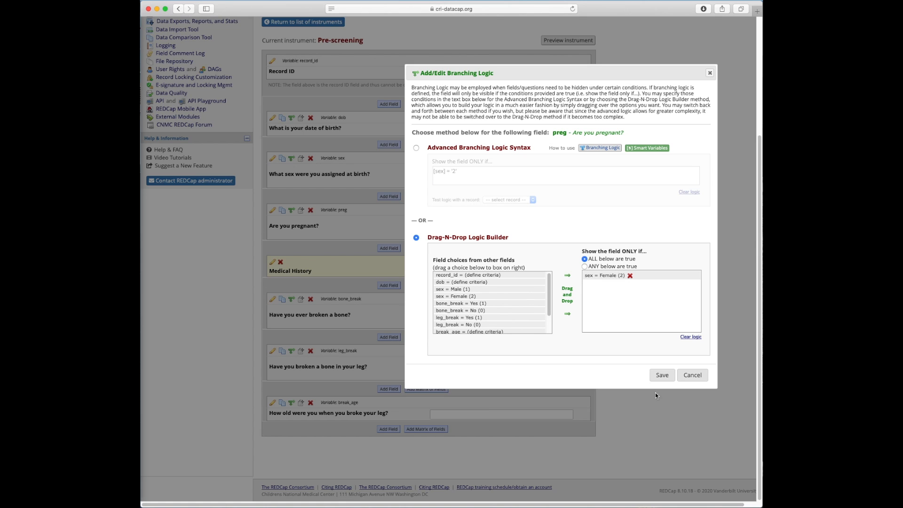
pyautogui.click(661, 376)
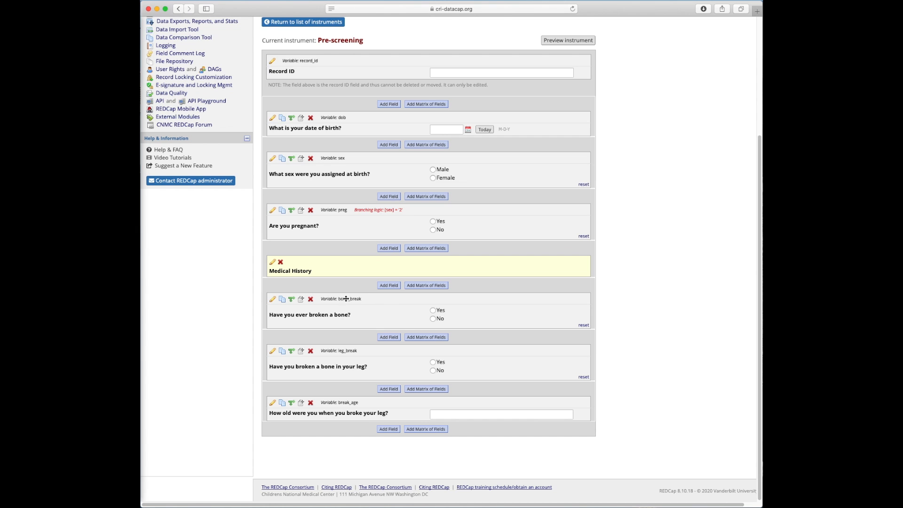
# Set the leg_break field's branching logic with the Drag-N-Drop Logic Builder to show only if bone_break = Yes (1), and save it.
pyautogui.click(291, 300)
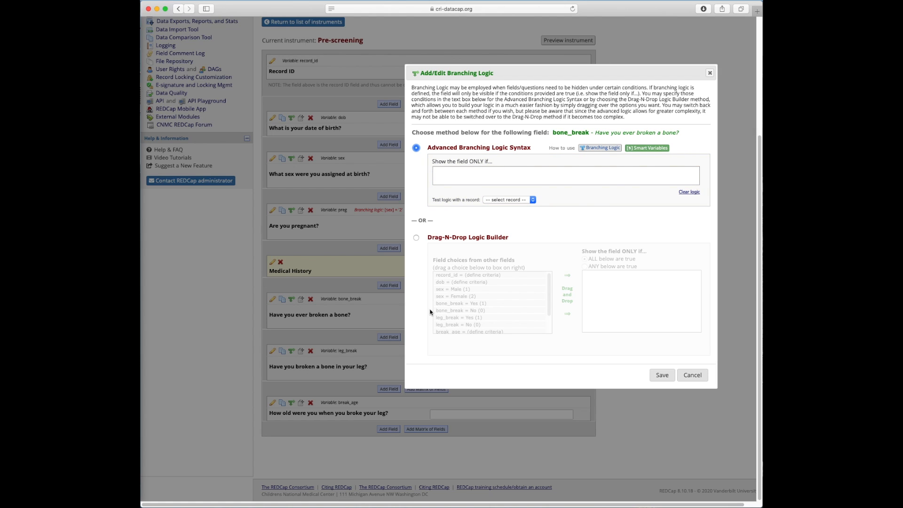
pyautogui.click(691, 376)
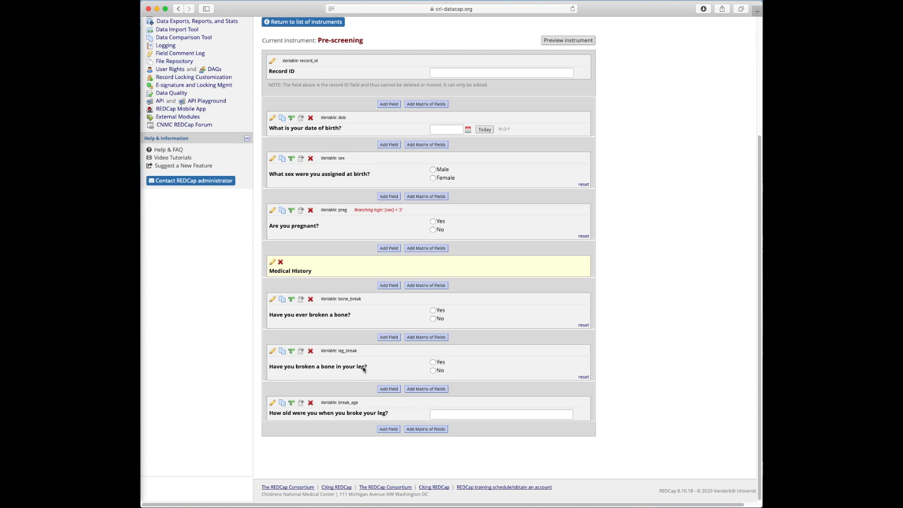
pyautogui.click(292, 353)
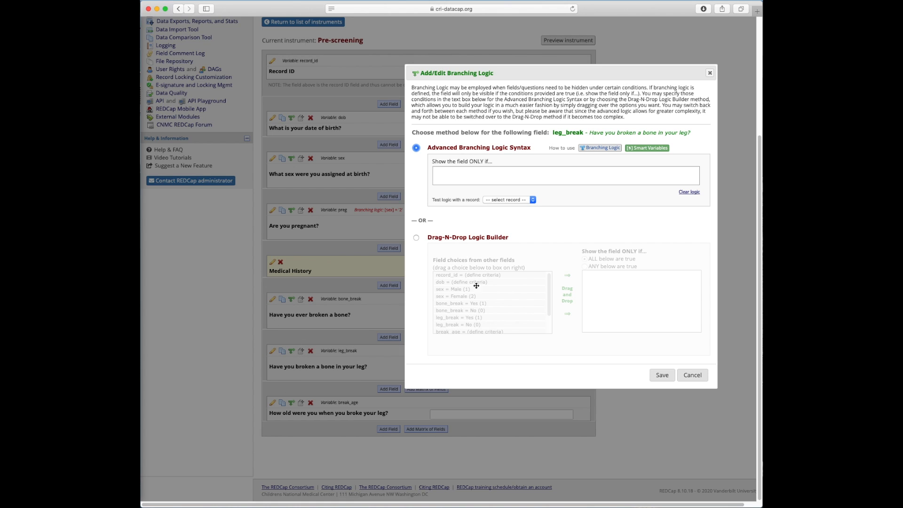
pyautogui.click(416, 238)
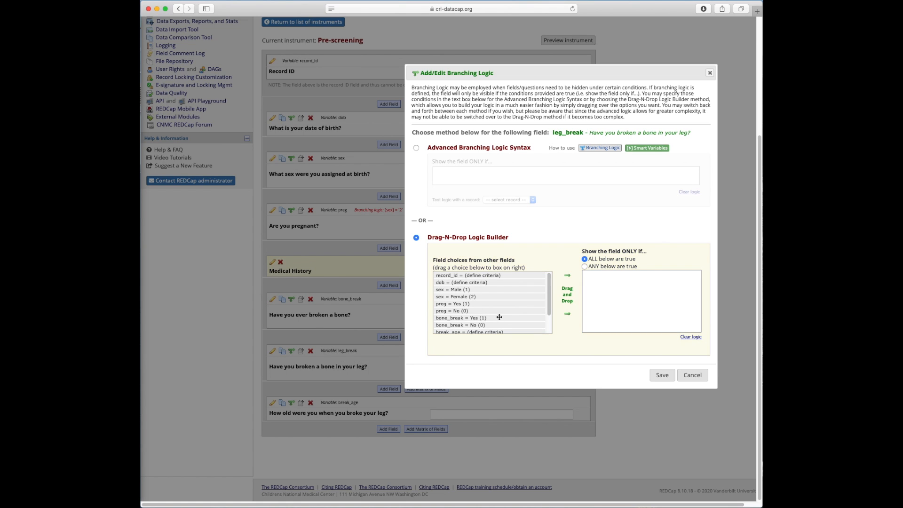
pyautogui.moveTo(466, 318); pyautogui.dragTo(639, 284)
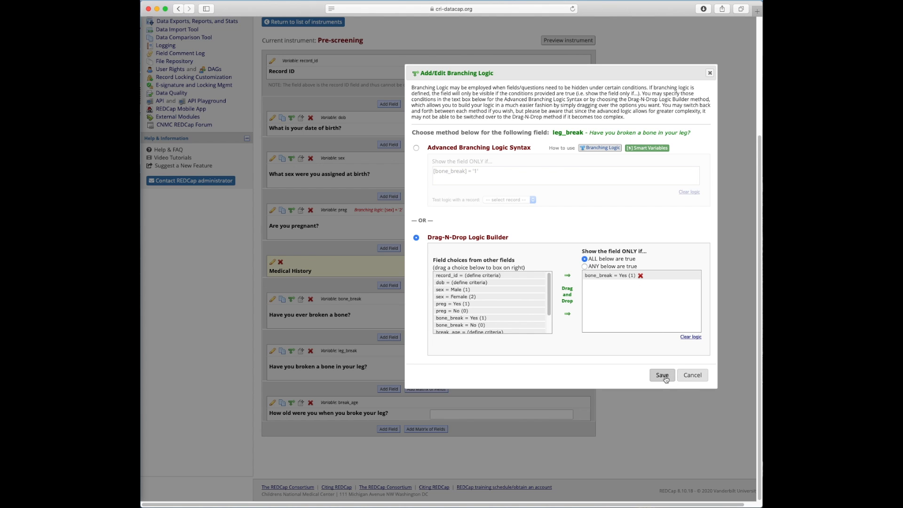
pyautogui.click(662, 375)
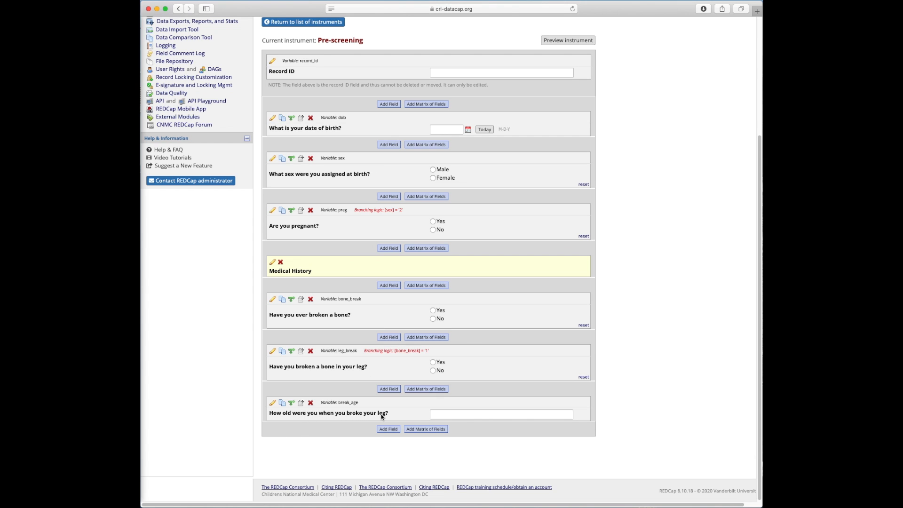
# Set the break_age field's branching logic with the Drag-N-Drop Logic Builder to show only if leg_break = Yes (1), and save it.
pyautogui.click(292, 403)
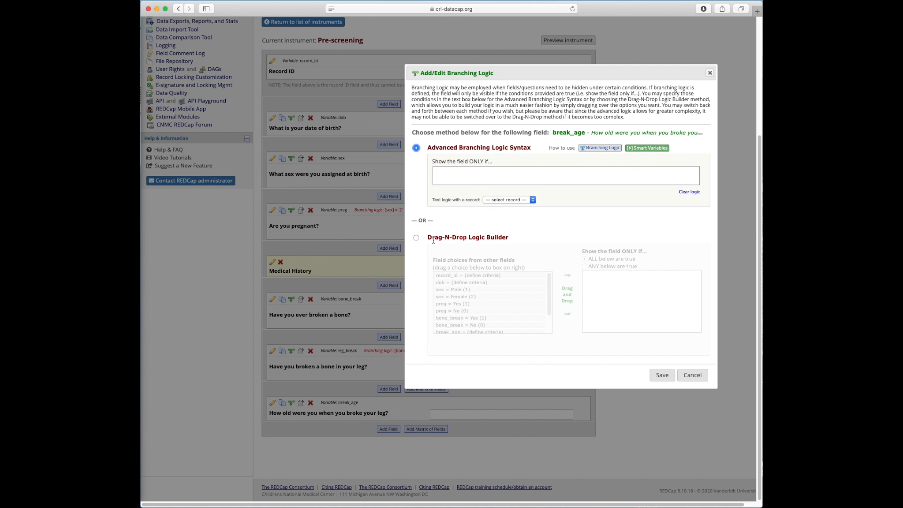
pyautogui.click(416, 237)
pyautogui.scroll(-3, 490, 311)
pyautogui.moveTo(455, 303); pyautogui.dragTo(612, 286)
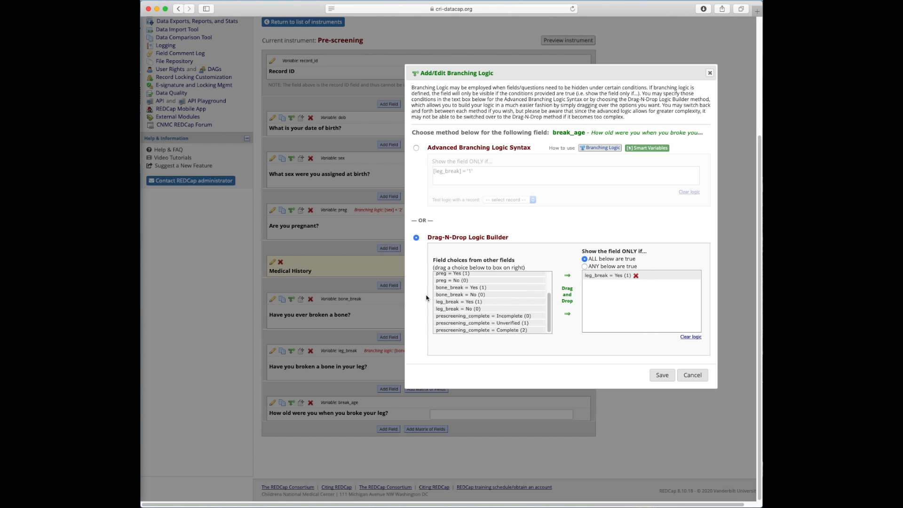
pyautogui.click(662, 376)
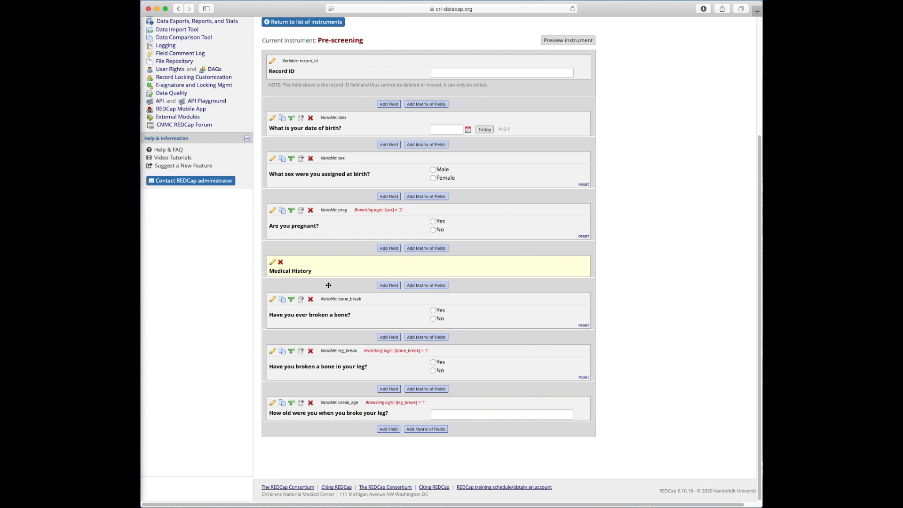
# Start a new record for the Pre-screening instrument from Add / Edit Records.
pyautogui.scroll(1, 402, 141)
pyautogui.scroll(5, 402, 141)
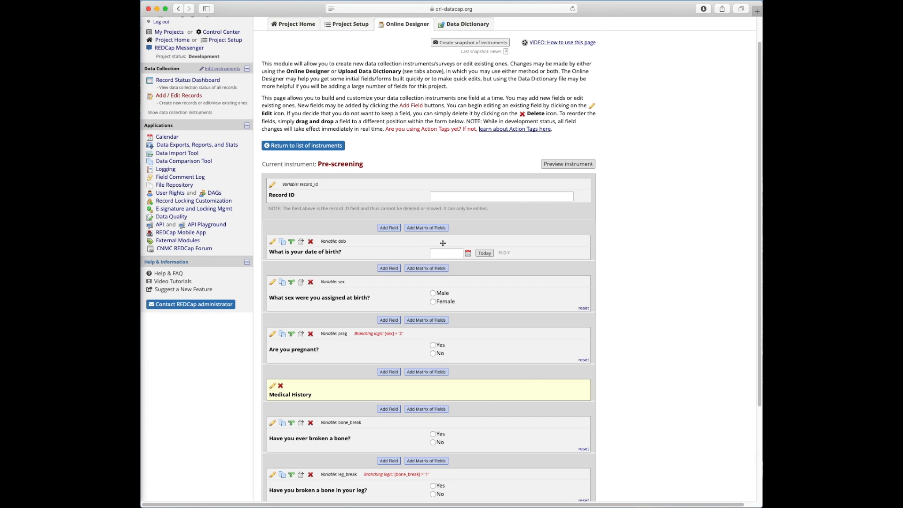
pyautogui.scroll(-5, 445, 241)
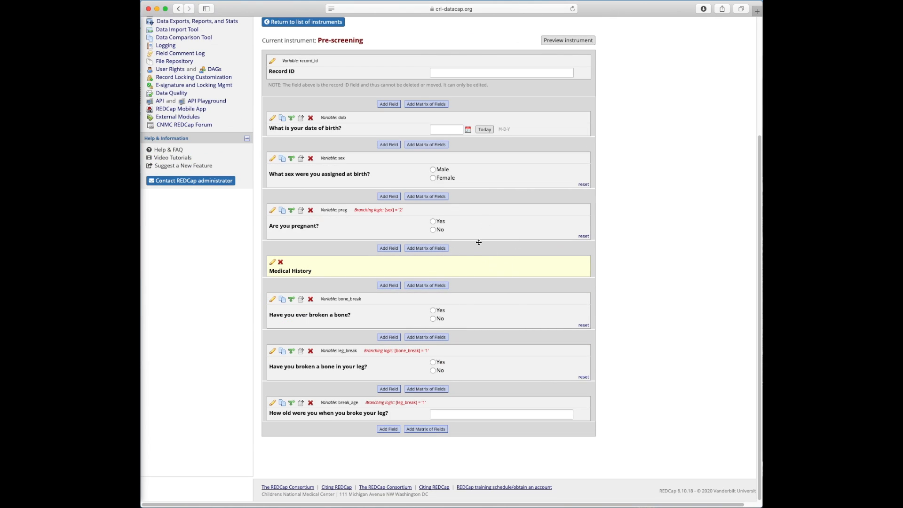
pyautogui.scroll(6, 466, 239)
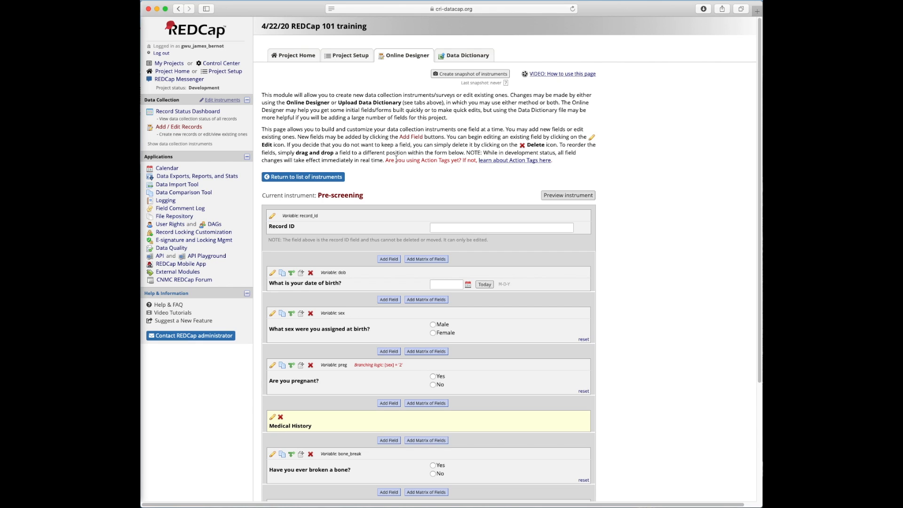
pyautogui.click(179, 128)
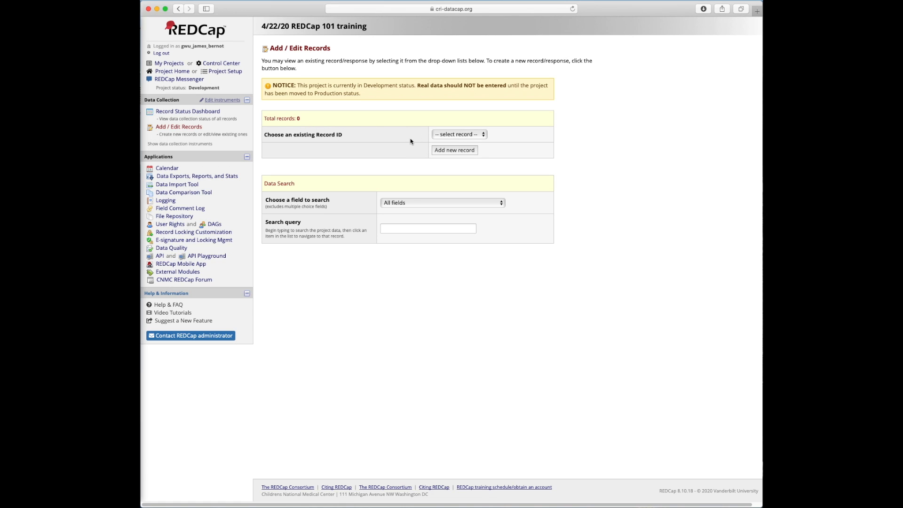
pyautogui.click(445, 136)
pyautogui.click(443, 136)
pyautogui.click(473, 153)
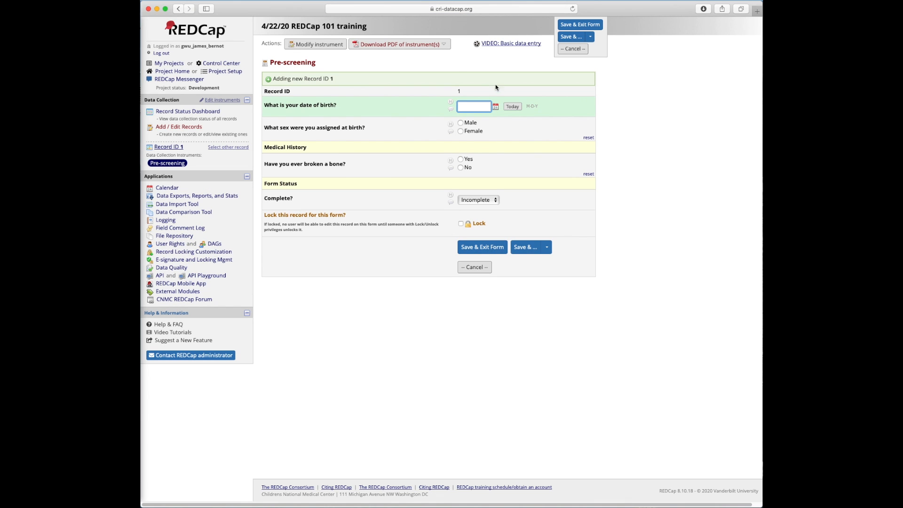
# Enter the participant's date of birth and choose Female as the sex assigned at birth.
pyautogui.moveTo(265, 89); pyautogui.dragTo(292, 90)
pyautogui.moveTo(459, 91); pyautogui.dragTo(464, 90)
pyautogui.click(493, 91)
pyautogui.click(466, 105)
pyautogui.write('981')
pyautogui.click(466, 126)
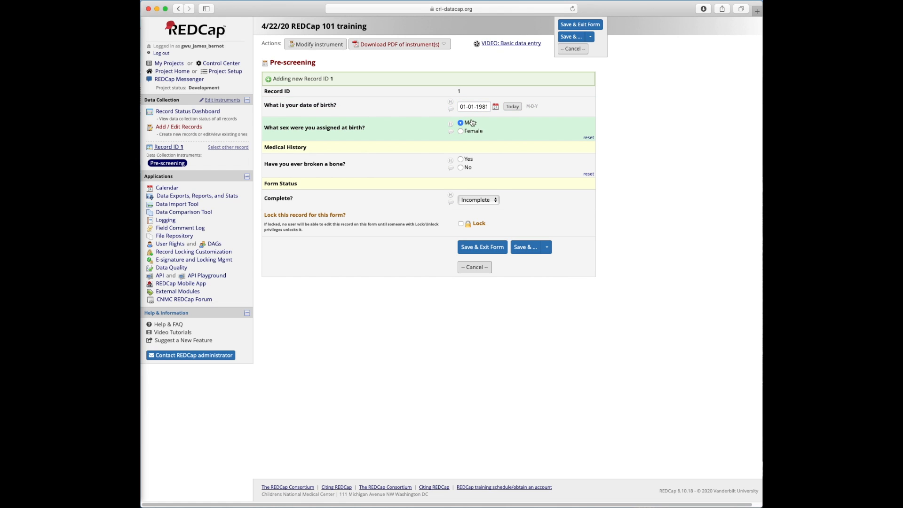
pyautogui.click(462, 132)
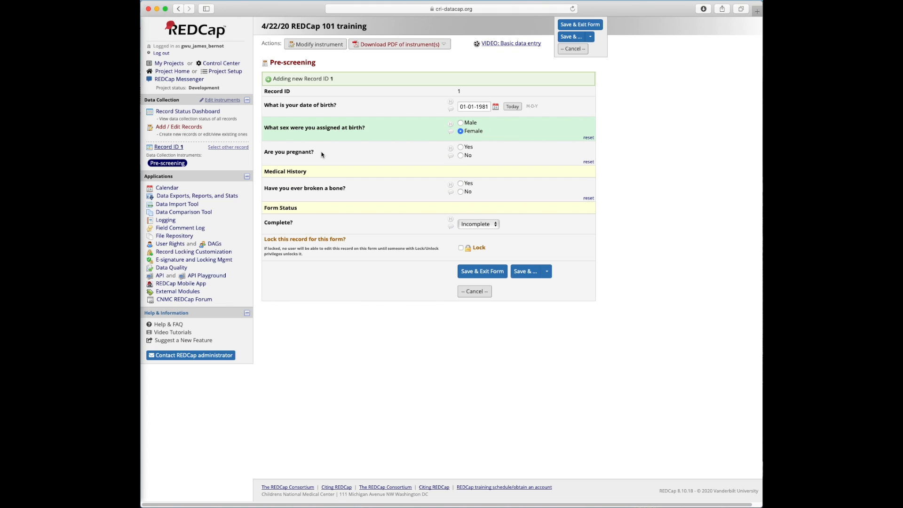
# Answer No for pregnancy, Yes for ever breaking a bone, Yes for a leg bone, and enter 12 as the age at the leg break.
pyautogui.click(461, 155)
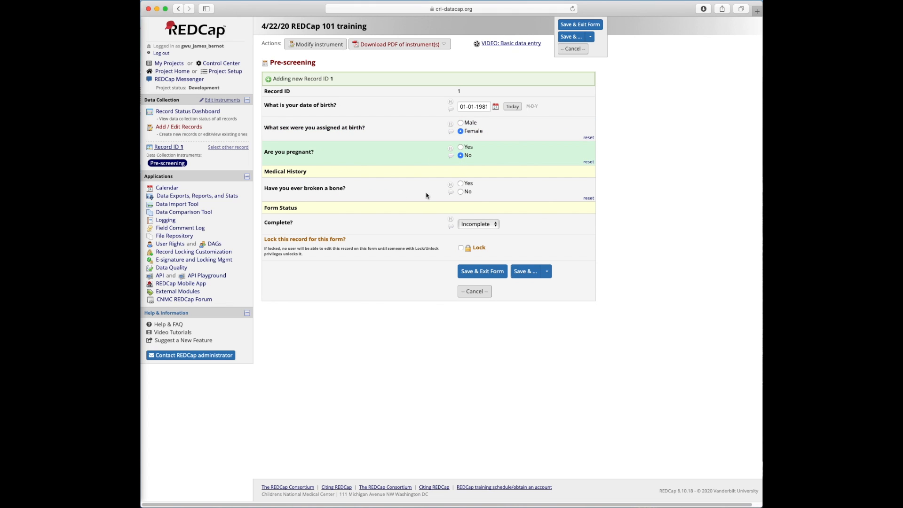
pyautogui.click(461, 184)
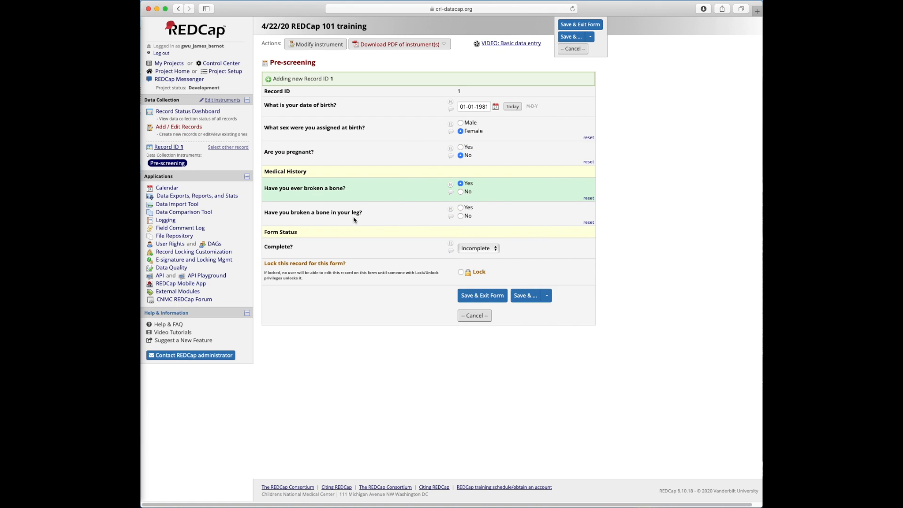
pyautogui.click(461, 207)
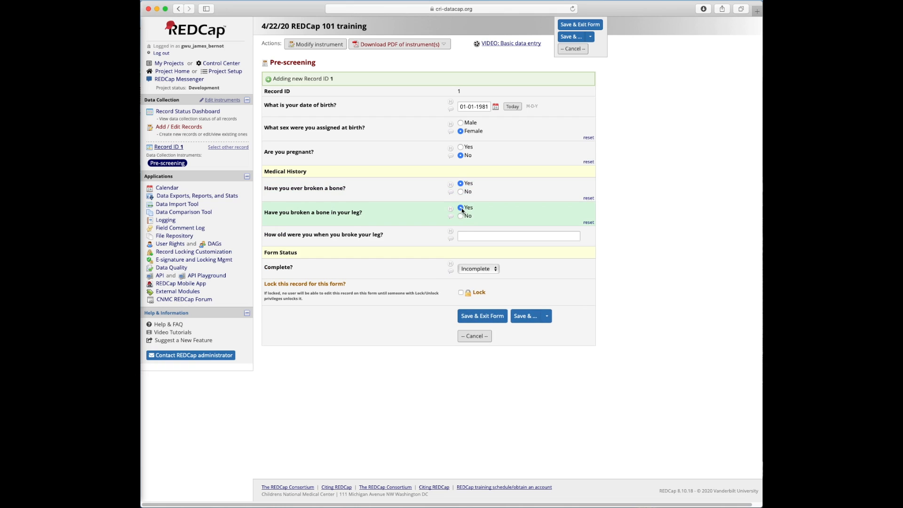
pyautogui.click(471, 236)
pyautogui.write('12')
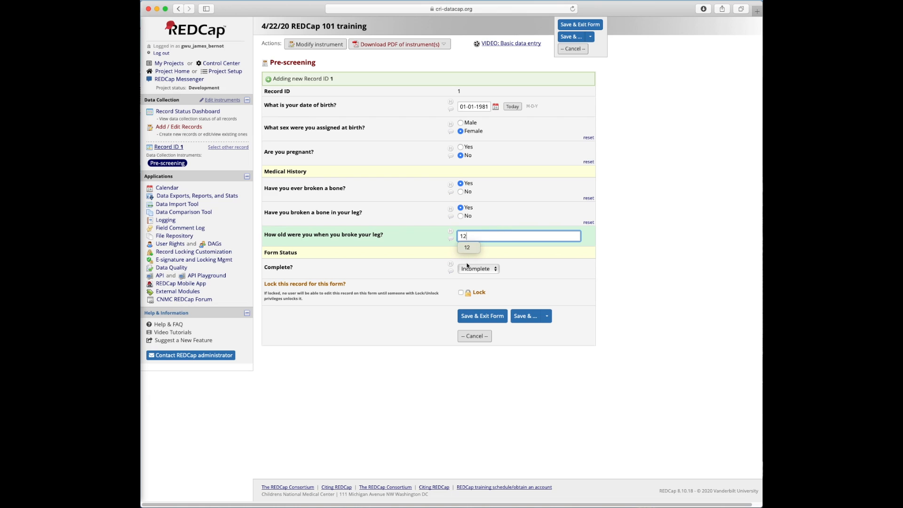
# Set the Pre-screening form status to Complete for the new record, and save and exit the form.
pyautogui.click(433, 257)
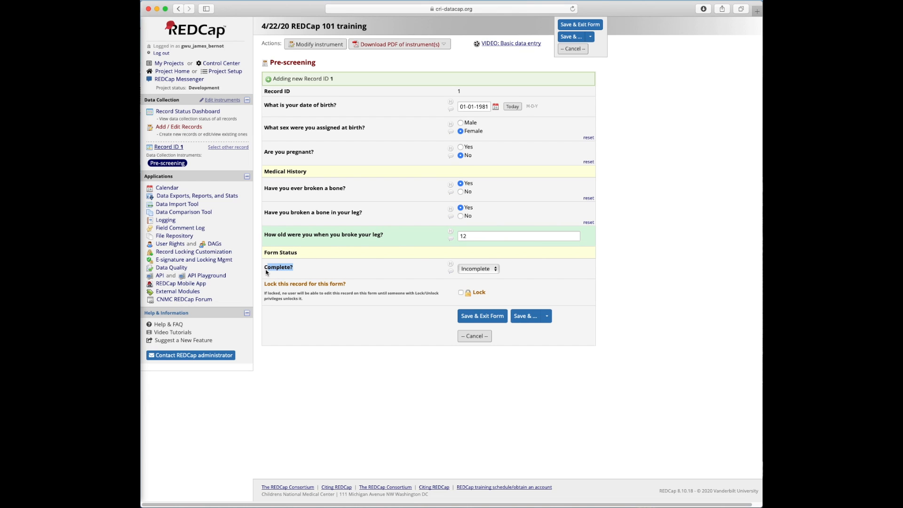
pyautogui.click(293, 270)
pyautogui.click(488, 269)
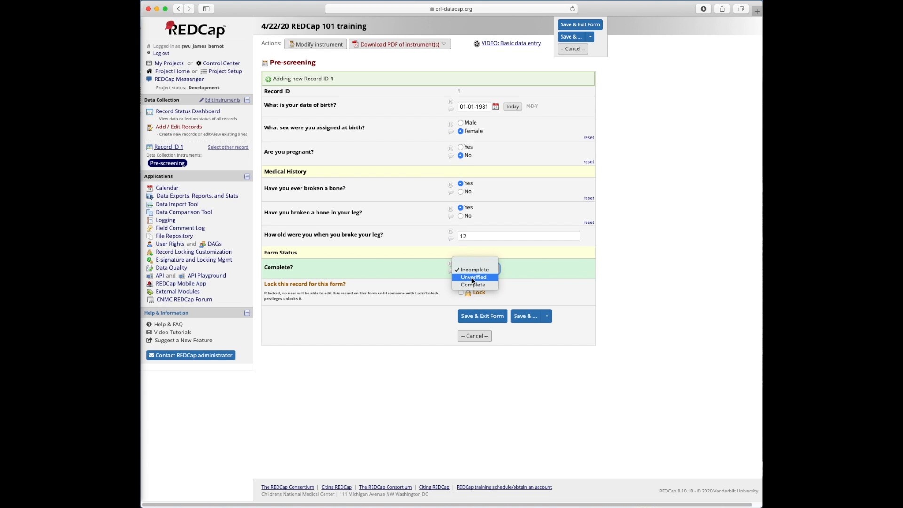
pyautogui.click(462, 285)
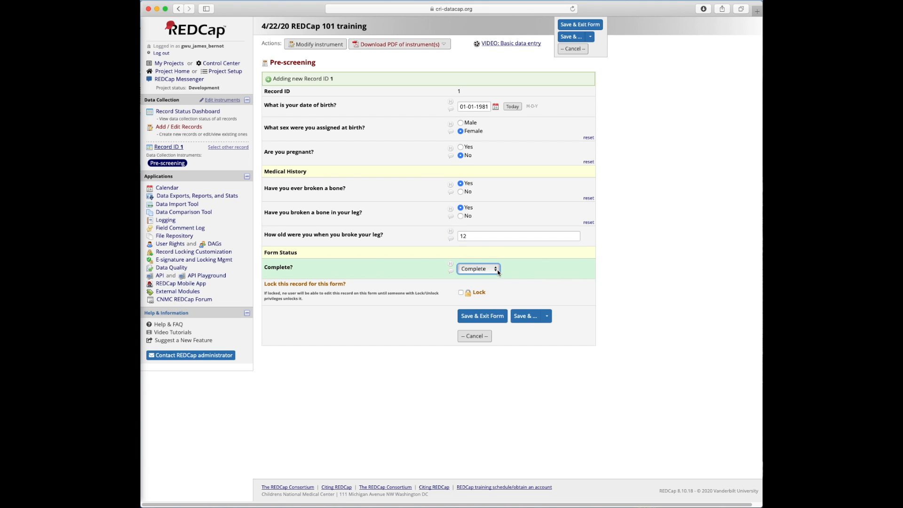
pyautogui.click(496, 319)
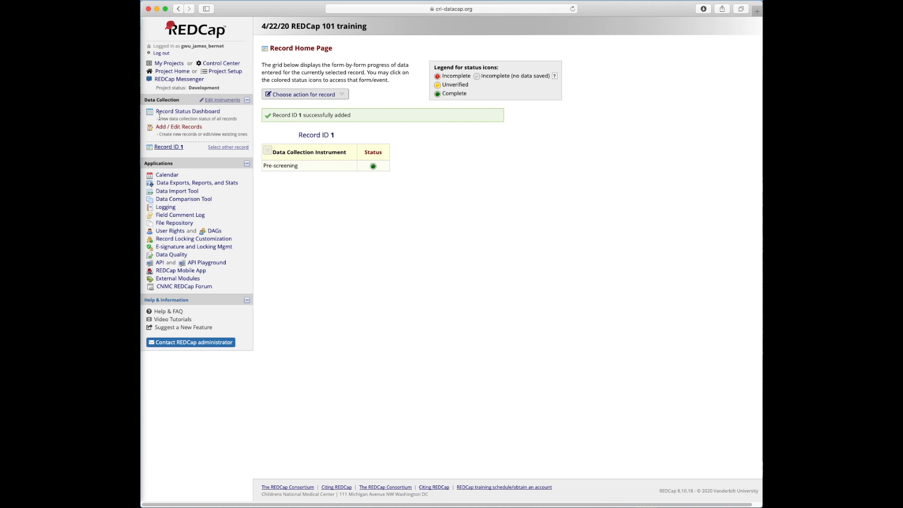
# View the Record Status Dashboard and start a second Pre-screening record from Add / Edit Records.
pyautogui.click(199, 114)
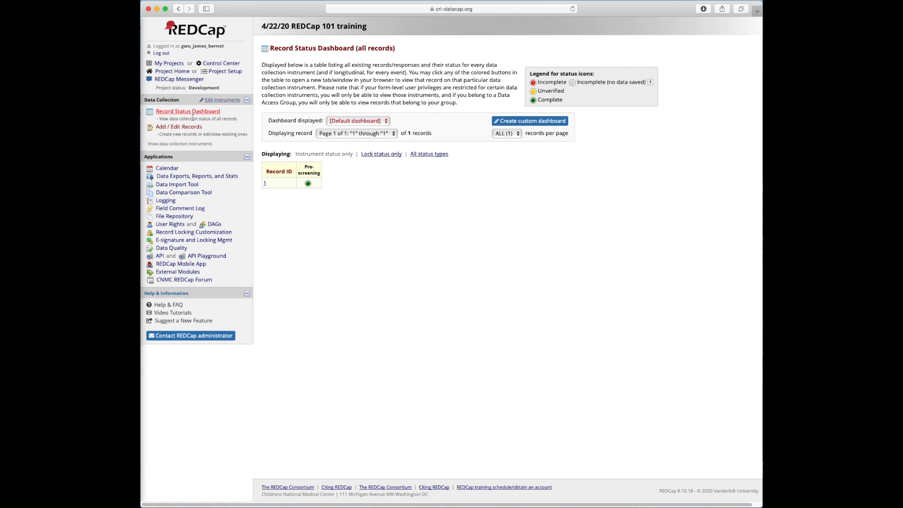
pyautogui.click(190, 130)
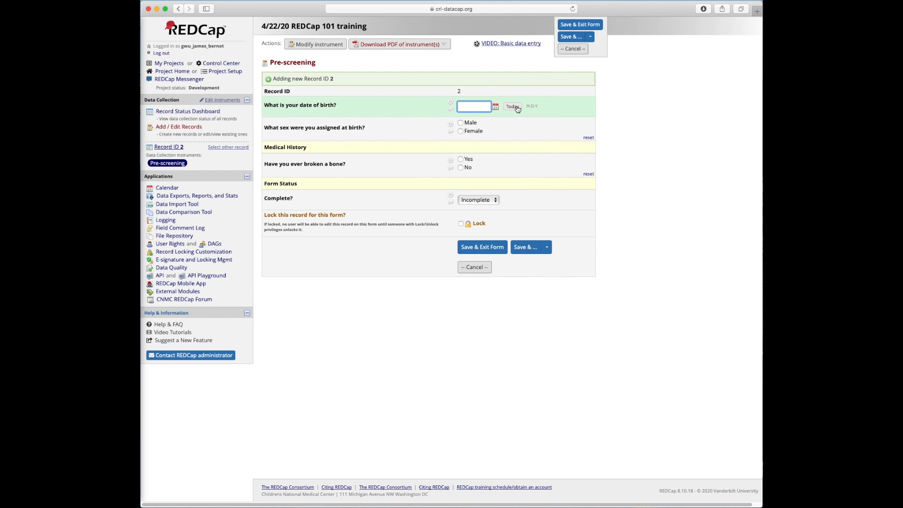
# Fill the date of birth with today's date, choose Male, and answer Yes to both the broken bone and leg bone questions.
pyautogui.click(513, 106)
pyautogui.click(460, 124)
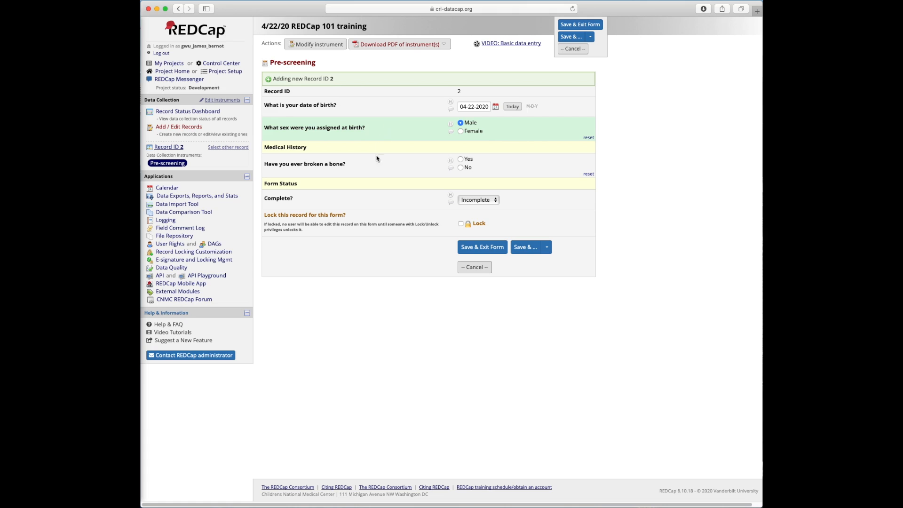
pyautogui.click(461, 160)
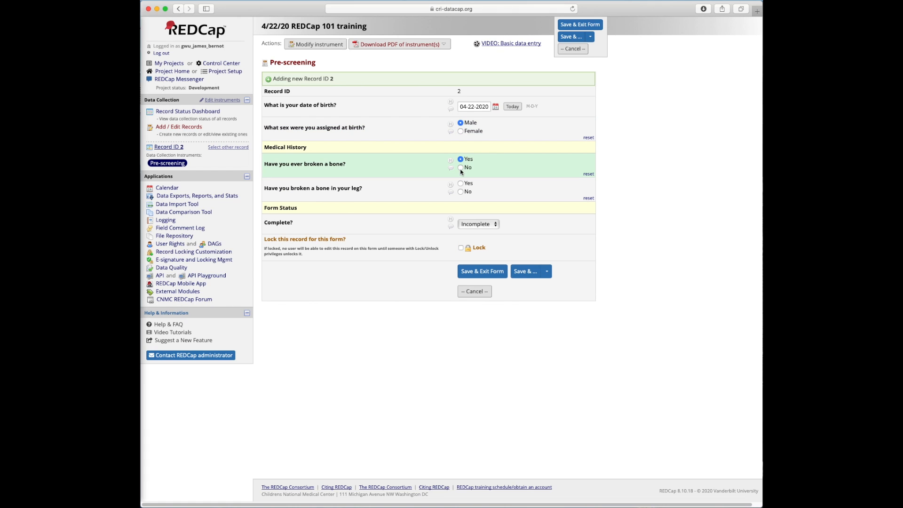
pyautogui.click(461, 184)
# Test the leg-break age field's validation with the text "ten", and replace it with 10.
pyautogui.click(473, 213)
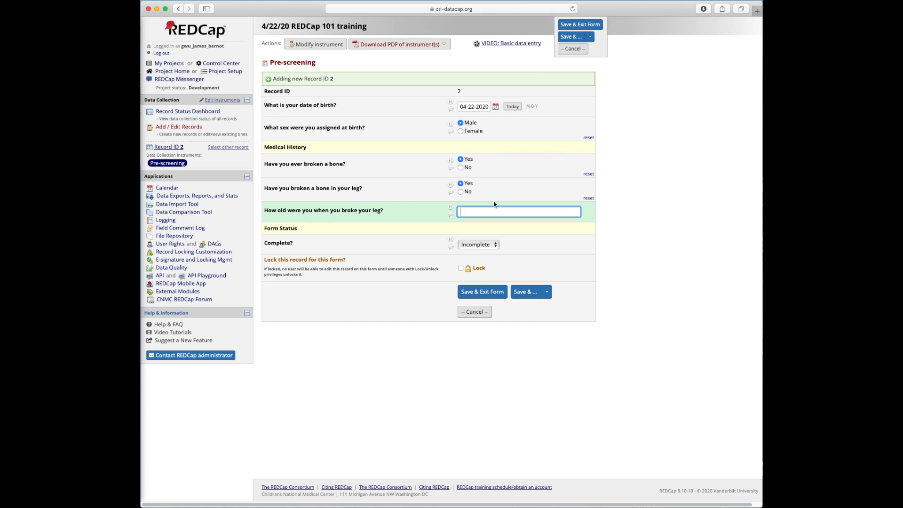
pyautogui.write('ten')
pyautogui.click(573, 236)
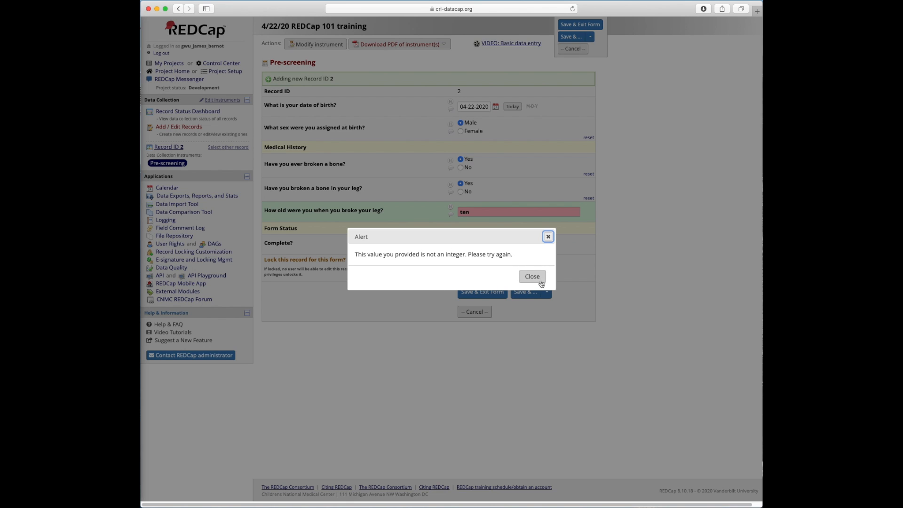
pyautogui.click(532, 276)
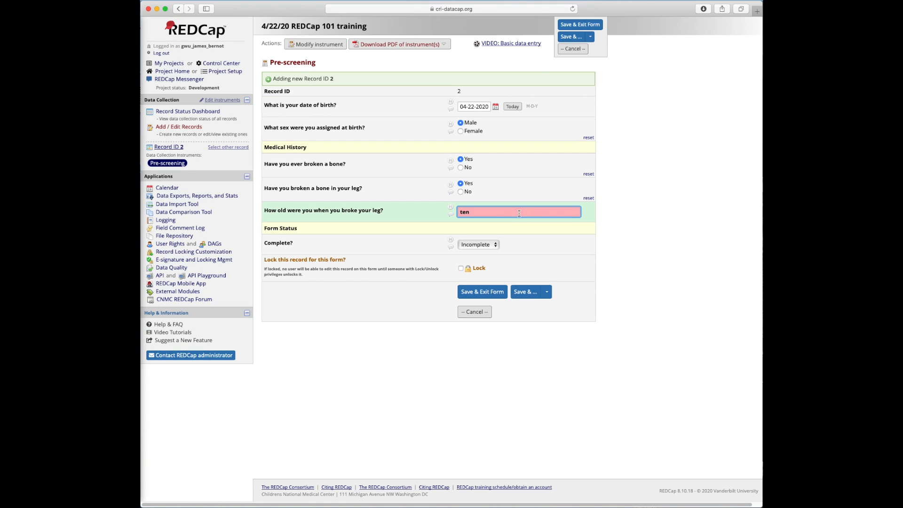
pyautogui.write('10')
# Try changing the leg bone answer to No, decline erasing the break_age value, and restore the answer to Yes.
pyautogui.click(471, 192)
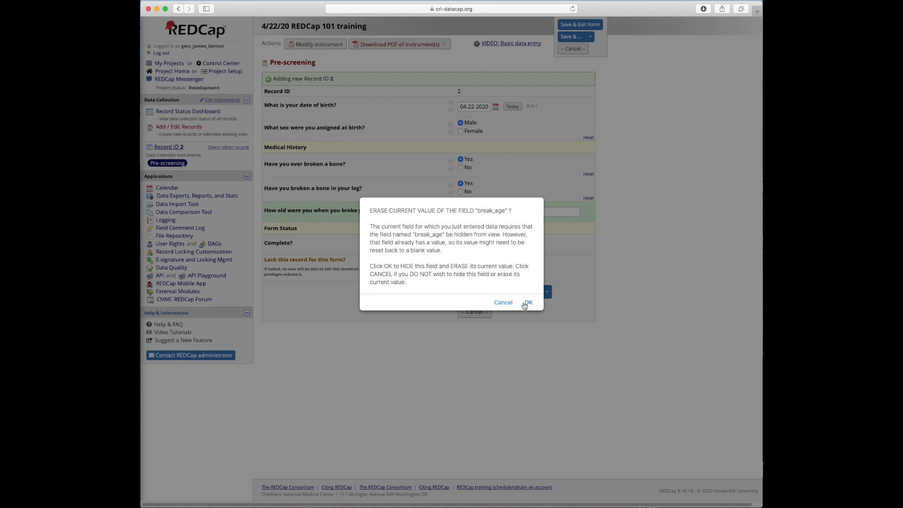
pyautogui.click(504, 303)
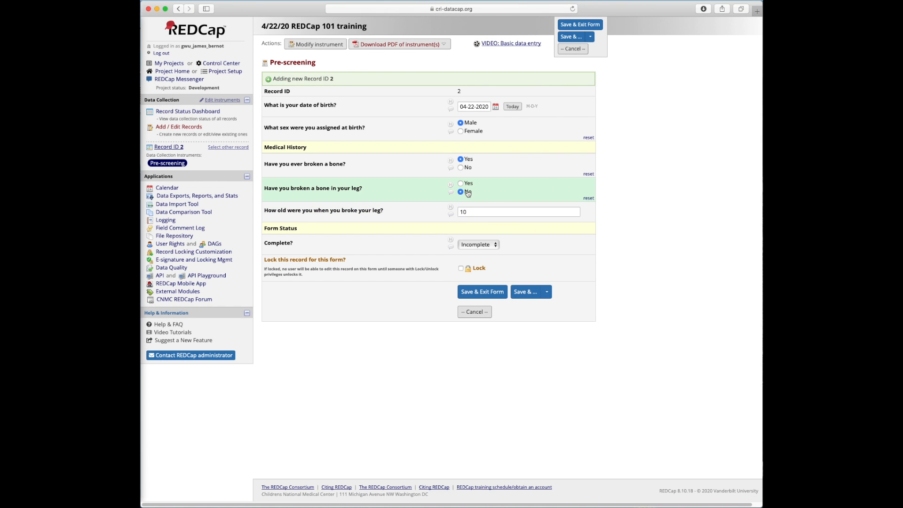
pyautogui.click(461, 184)
# Set the second record's Pre-screening form status to Complete.
pyautogui.click(484, 214)
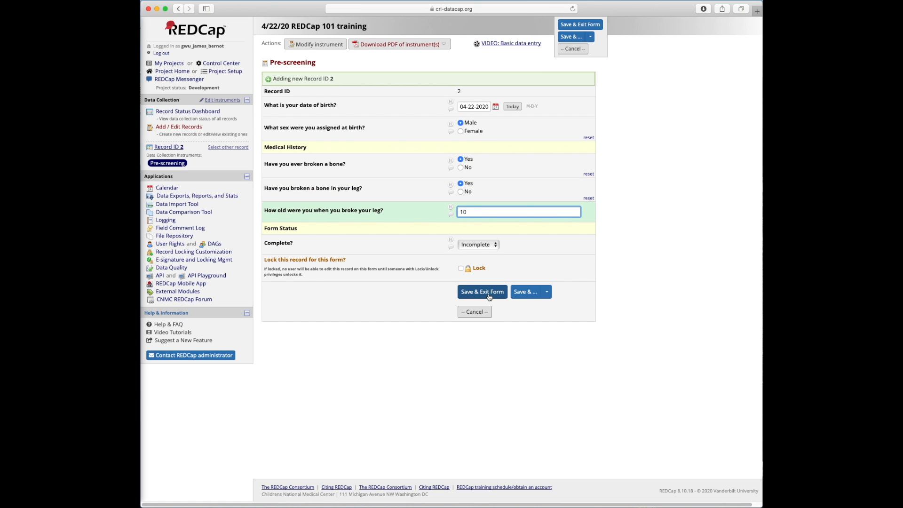
pyautogui.click(483, 246)
pyautogui.click(481, 261)
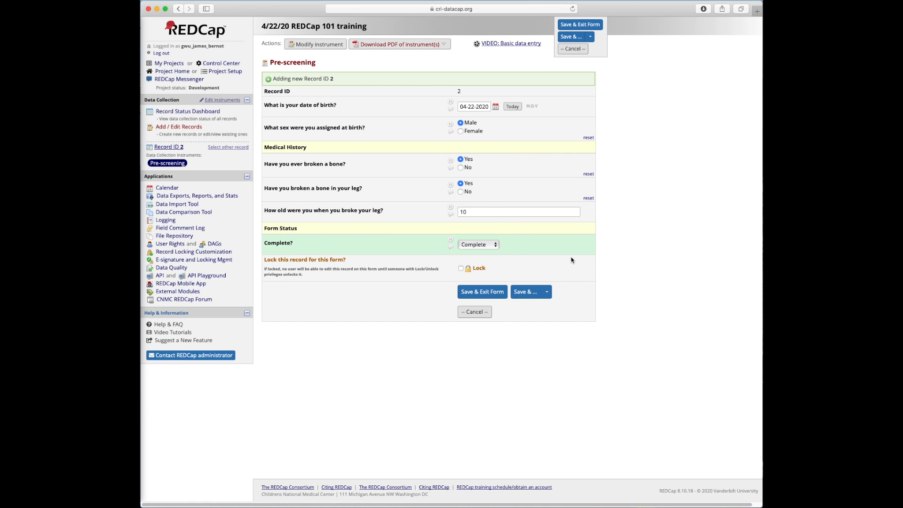